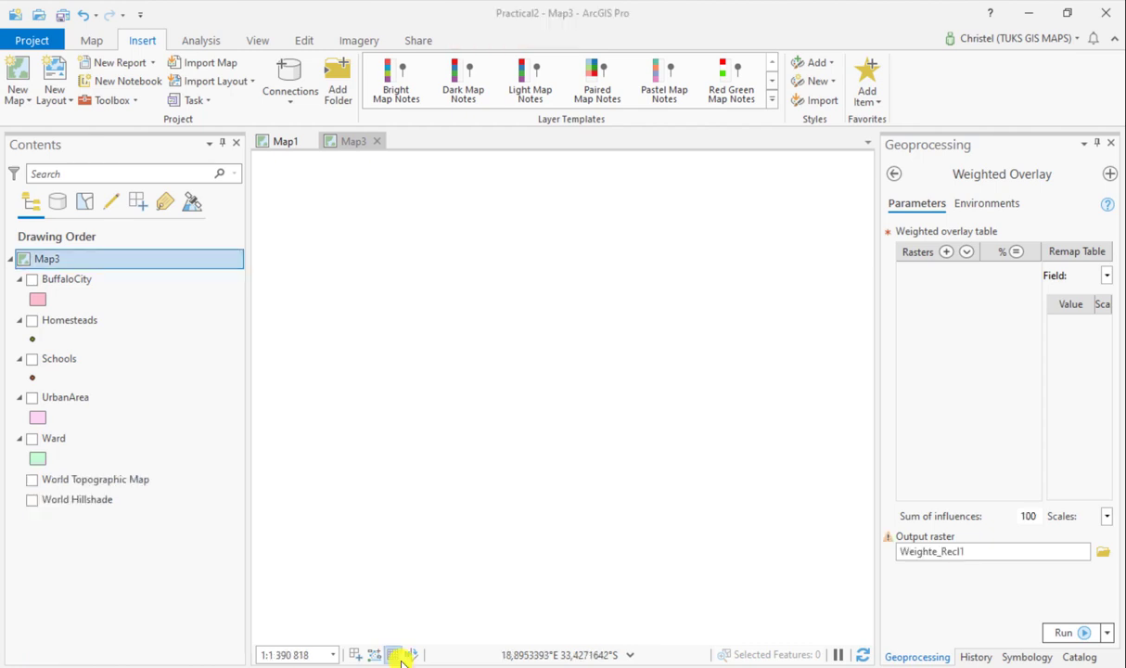
Clear Reclass_LC and Rcls_DEM from Map3, keeping Weighted Overlay open with output Weighte_Recl1.
mouse_move(392, 654)
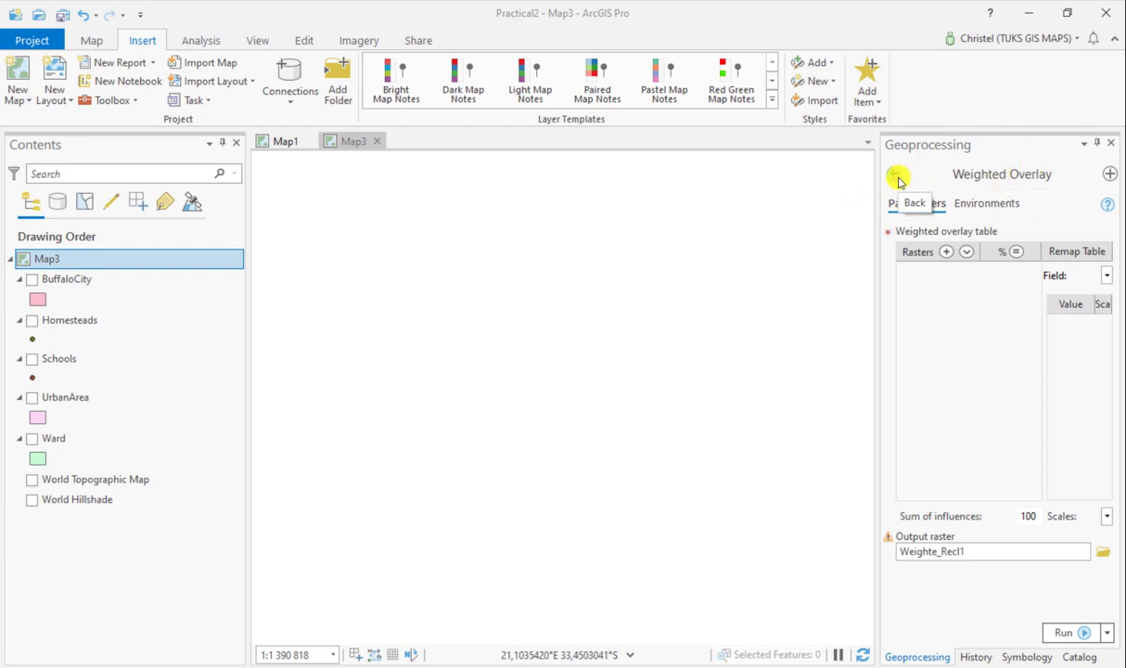
Add Rcls_Transportation, Rcls_Towns and Reclass_Slope from Practical1_Memo.gdb as overlay input rasters.
left_click(945, 252)
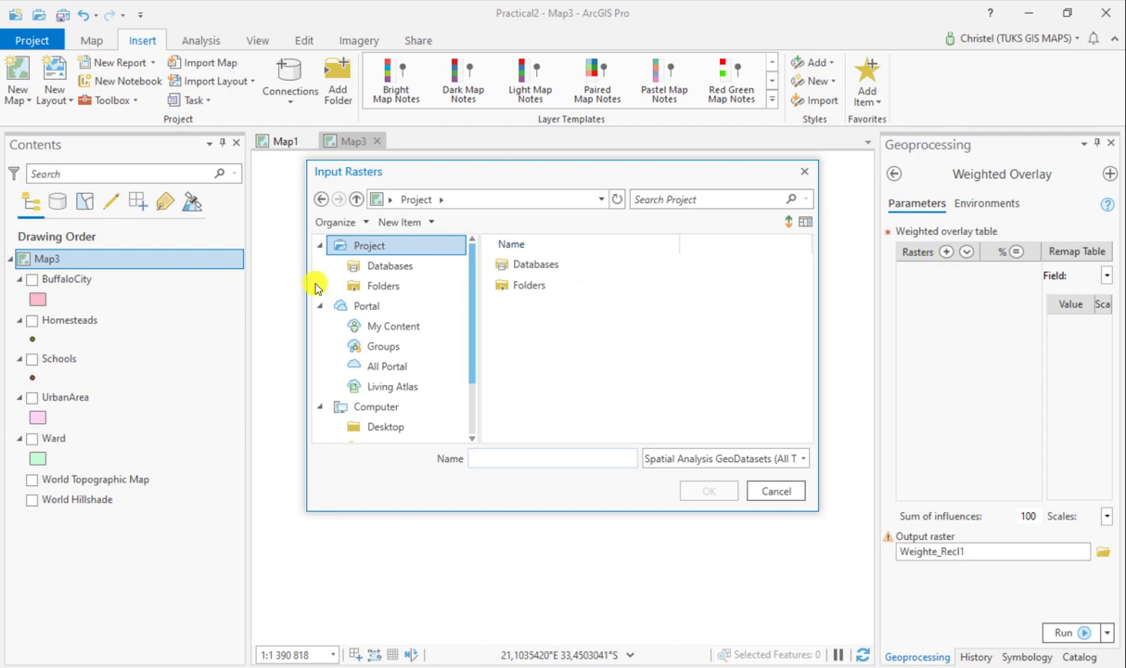
double_click(536, 284)
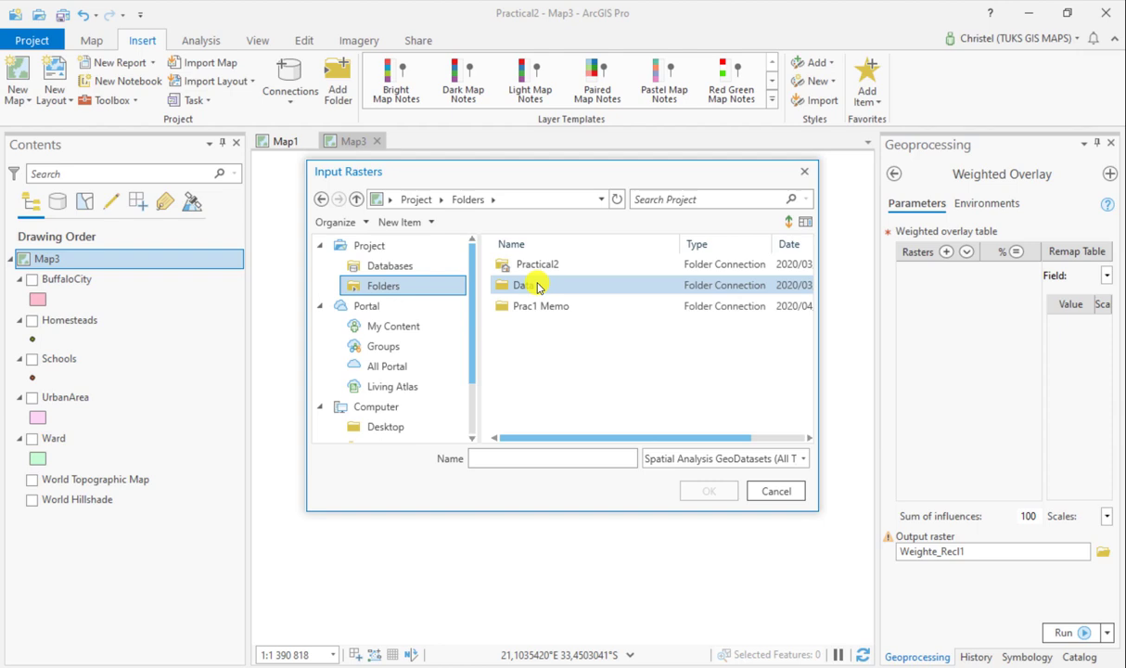
double_click(542, 304)
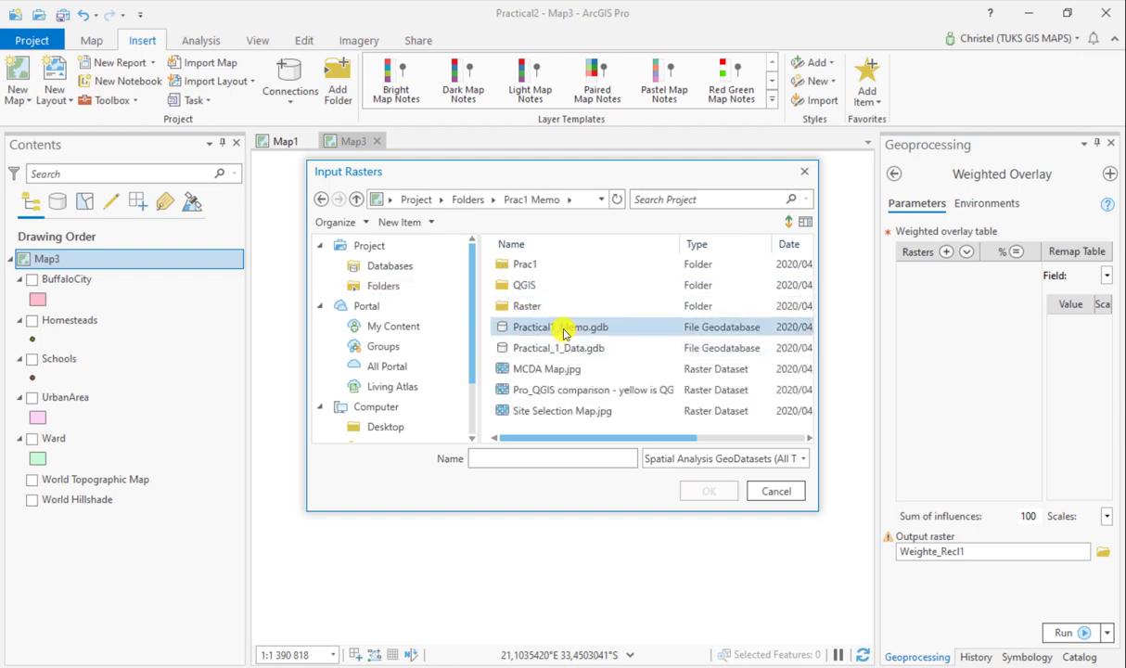
double_click(563, 329)
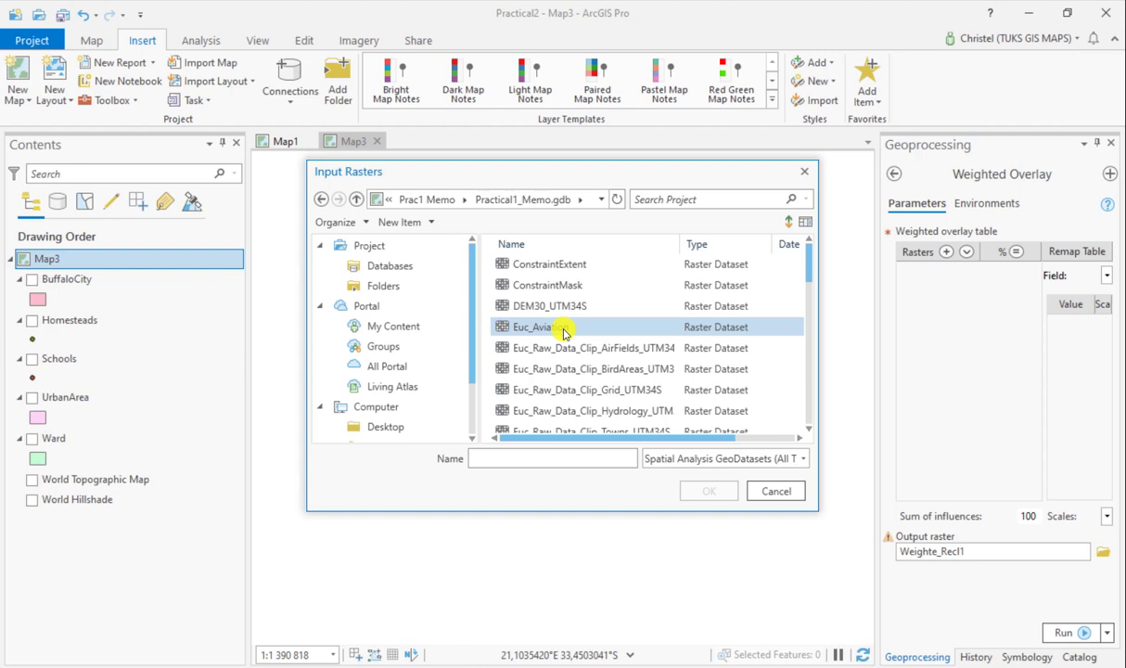
scroll(605, 369, "down", 5)
scroll(607, 370, "down", 2)
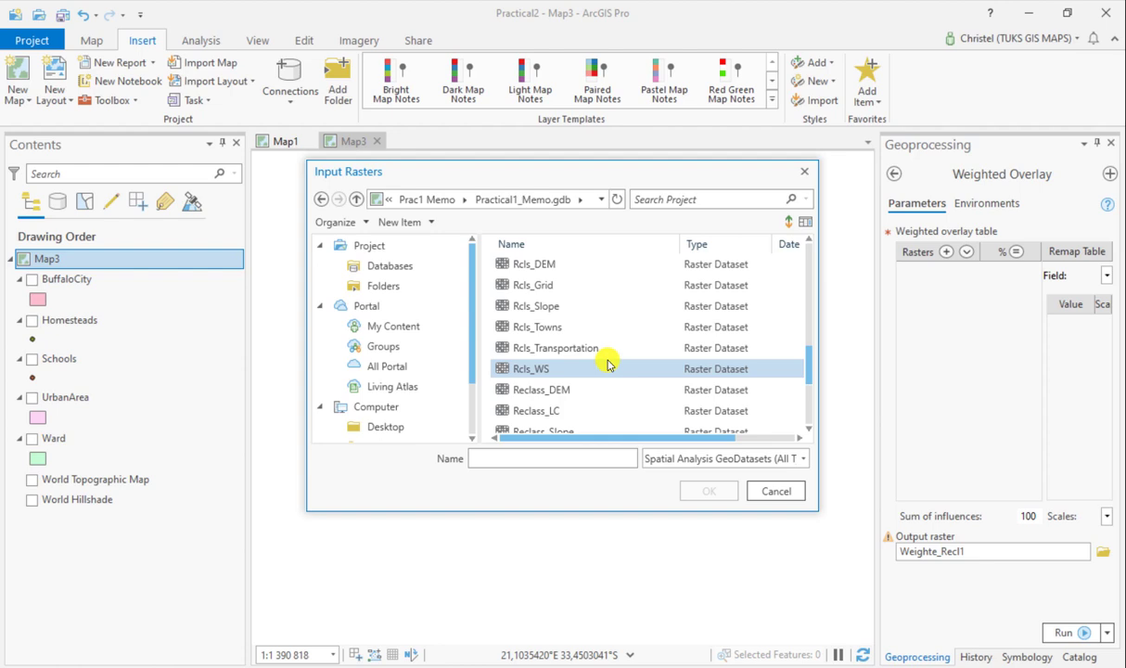
left_click(590, 354)
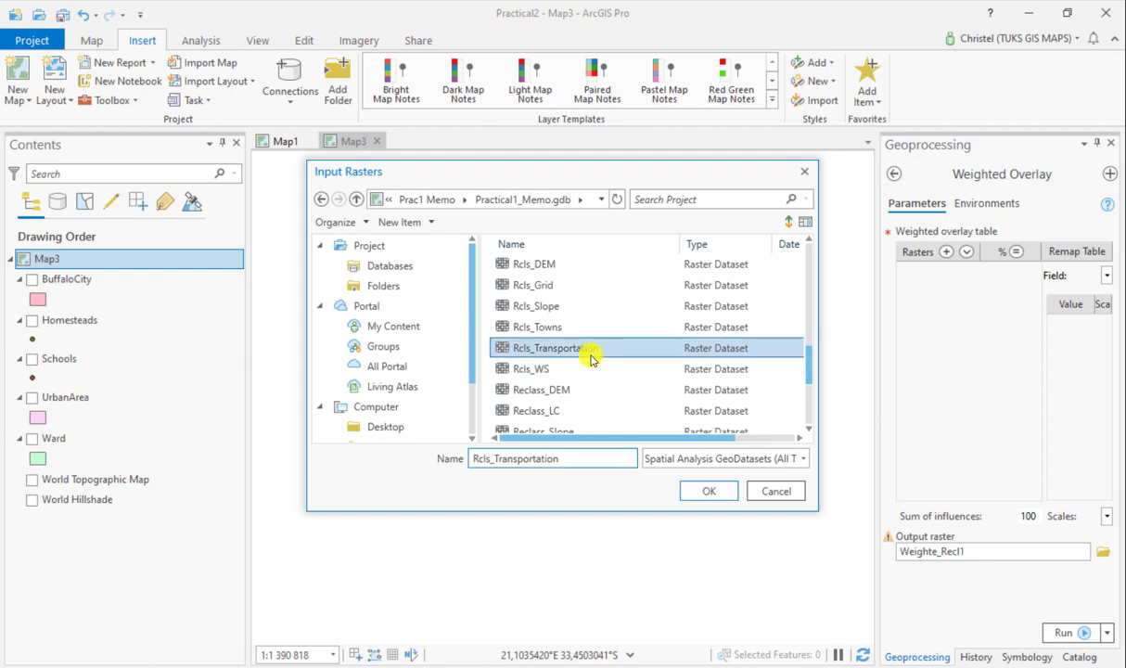
left_click(541, 326, "ctrl")
scroll(602, 376, "down", 1)
left_click(567, 369, "ctrl")
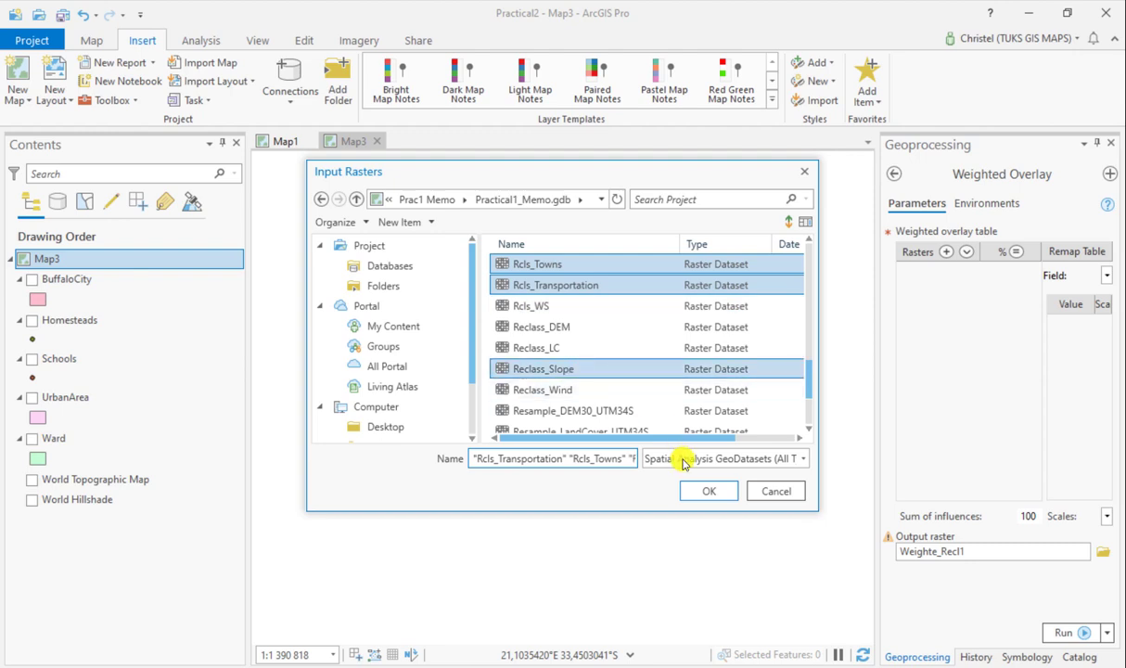
left_click(706, 490)
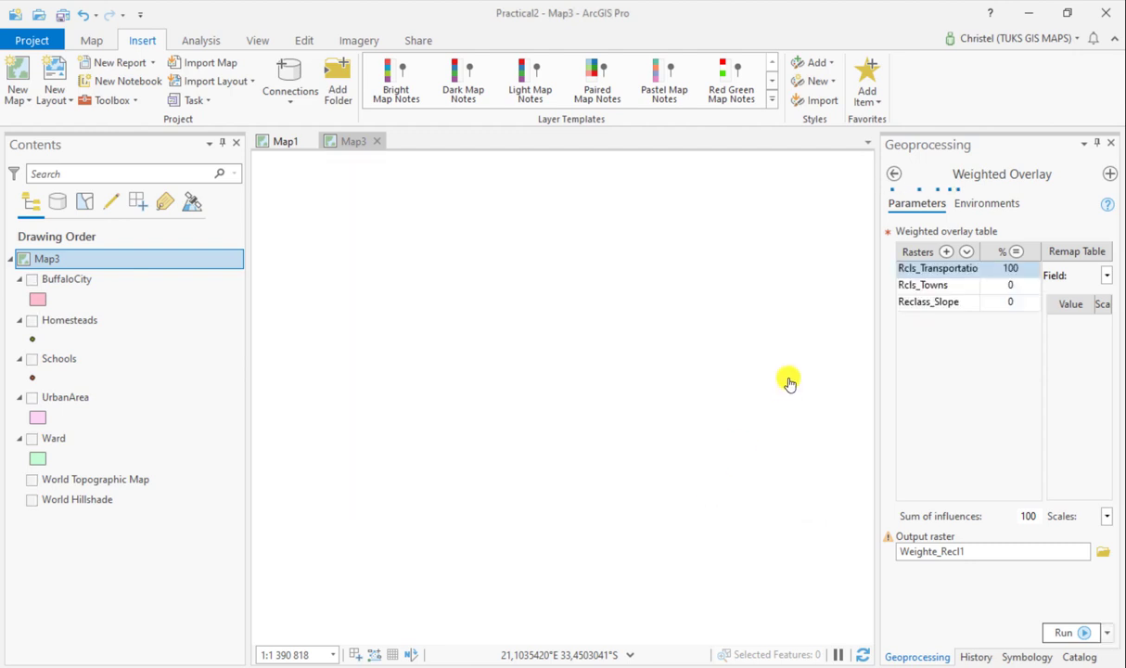
Set overlay influences to 25% Rcls_Transportation, 45% Rcls_Towns and 30% Reclass_Slope.
left_click(1020, 273)
left_click(1020, 271)
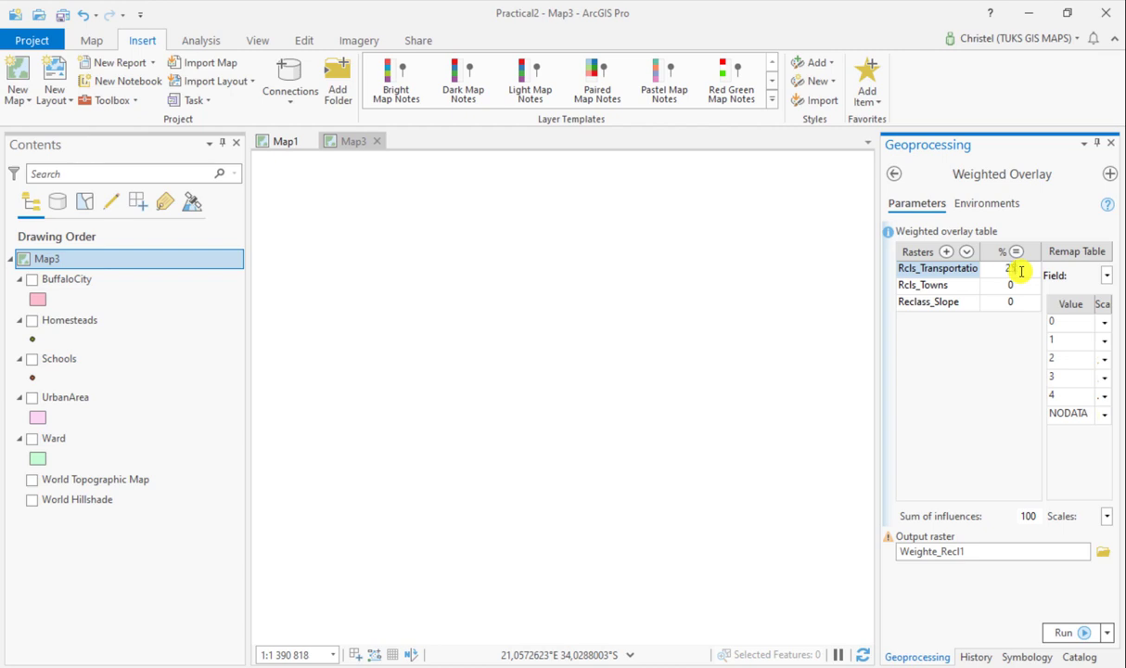
type("25")
left_click(1024, 287)
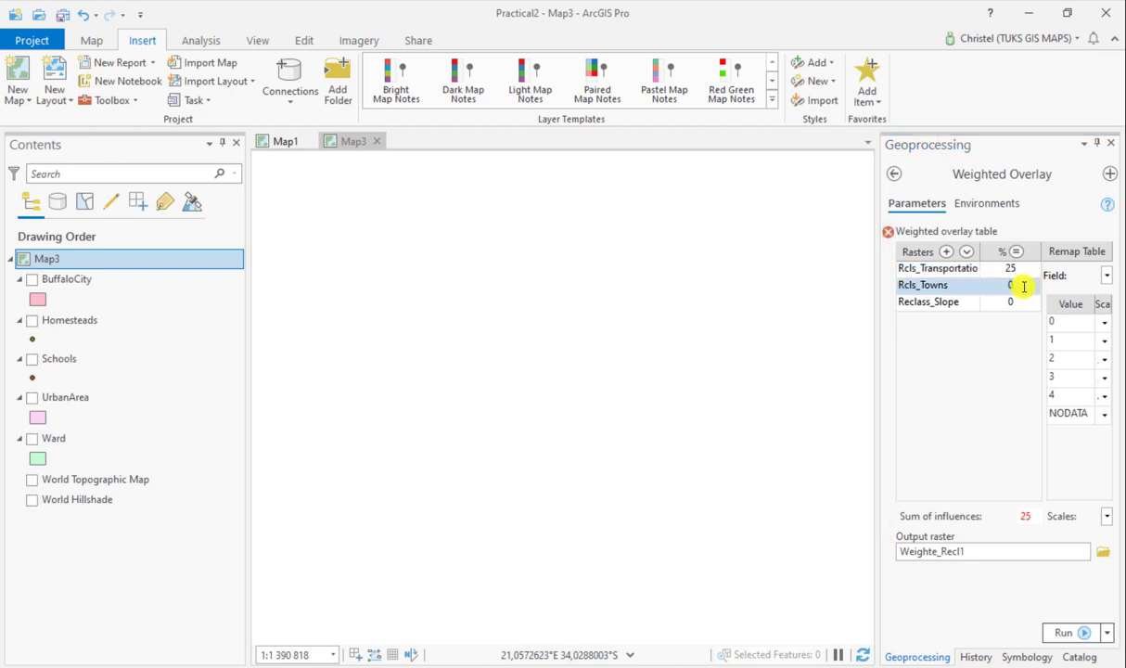
left_click(1024, 288)
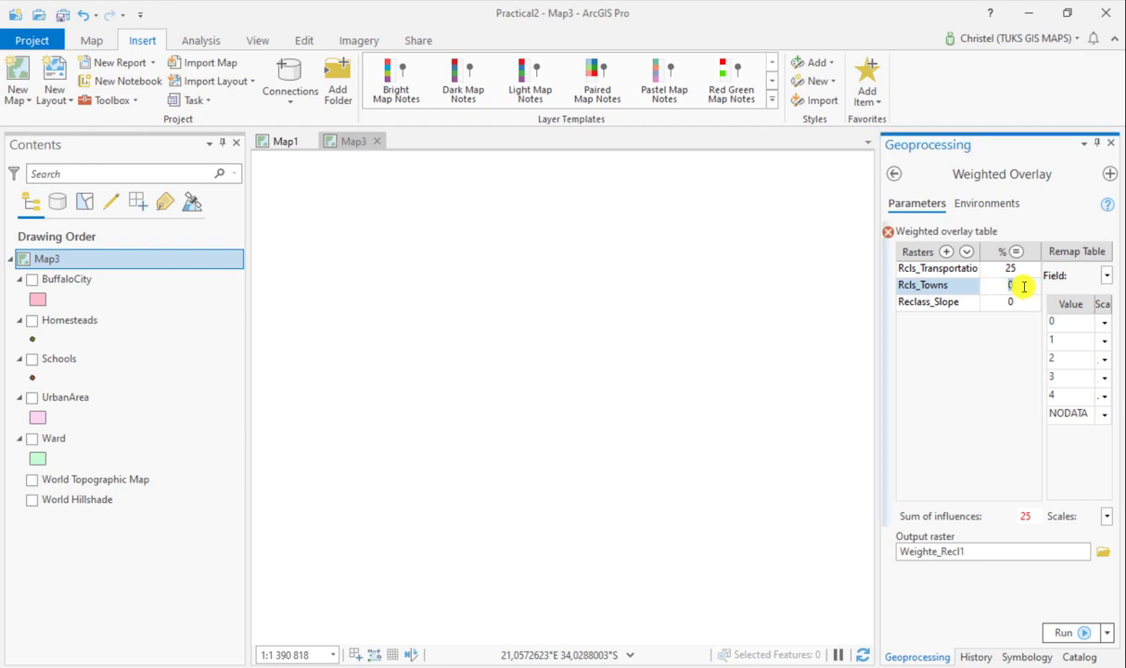
type("45")
left_click(1014, 306)
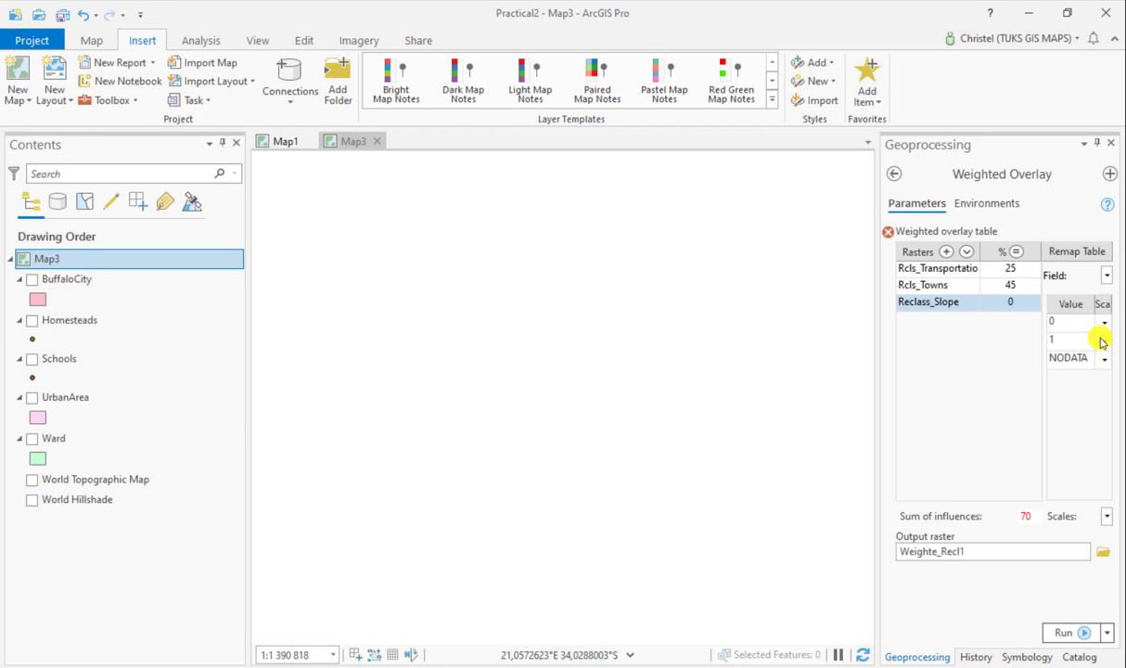
left_click(1011, 305)
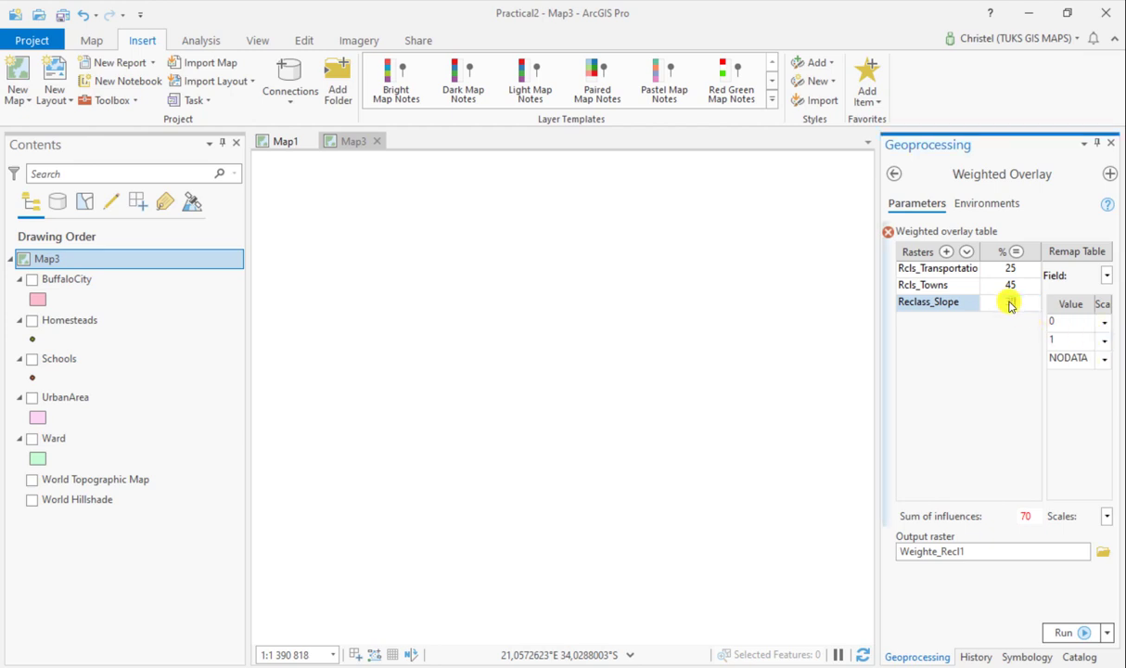
type("30")
left_click(962, 322)
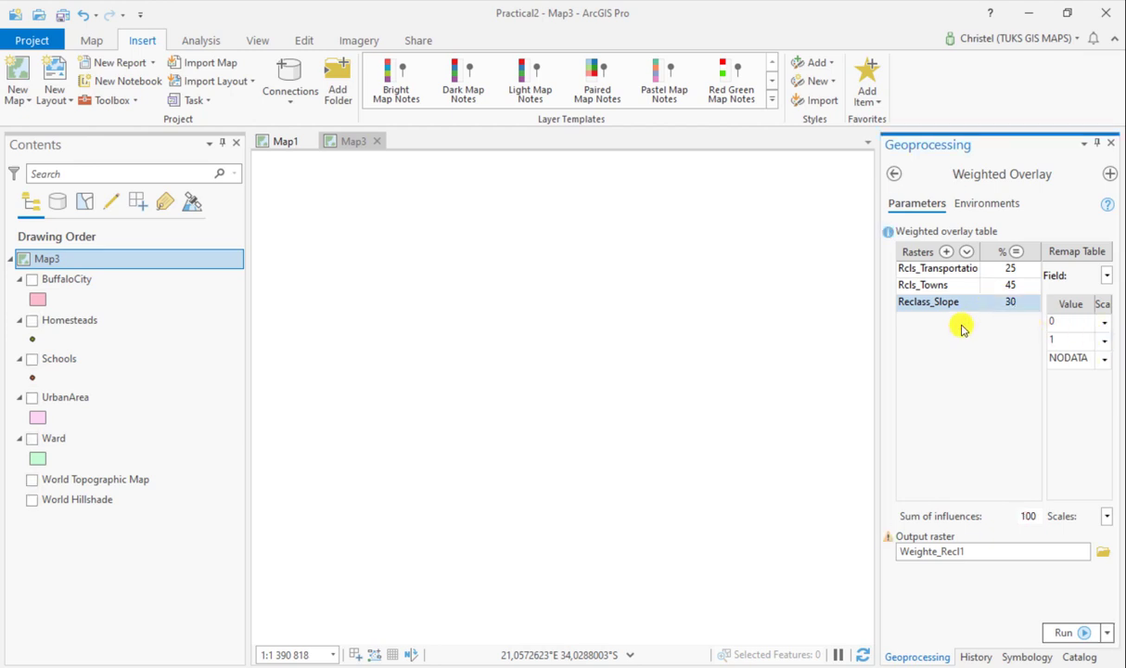
Run Weighted Overlay to create the three-class Weighte_Recl1 raster.
left_click(1057, 634)
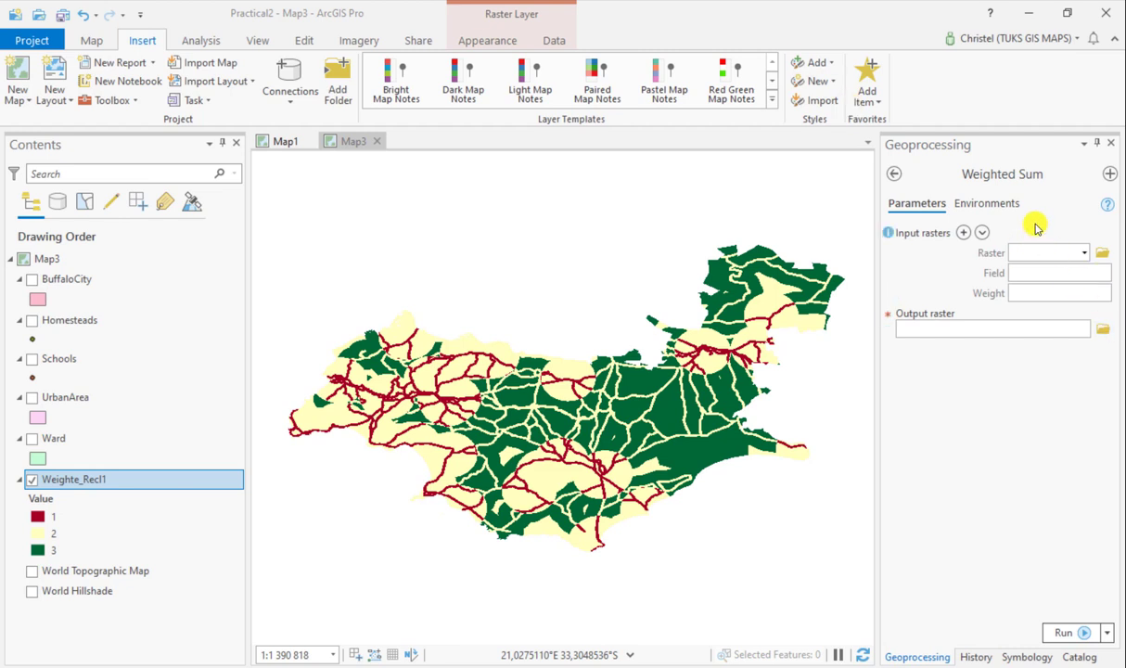
Browse Practical1_Memo.gdb and add Rcls_Slope as a first Weighted Sum input raster.
left_click(1083, 252)
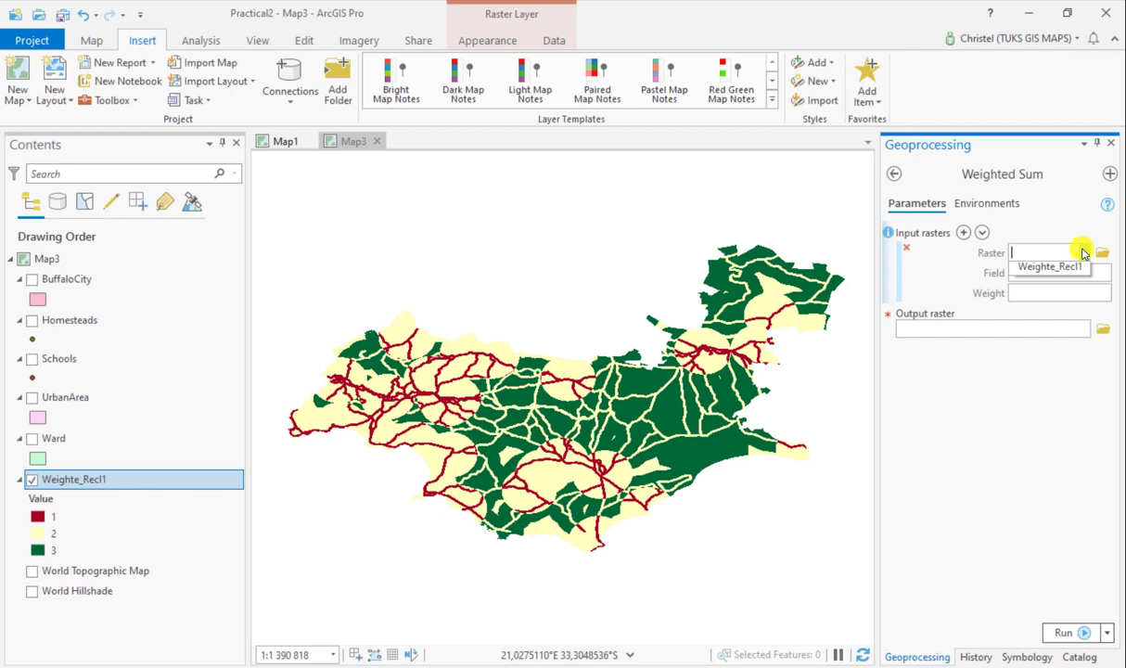
left_click(1100, 255)
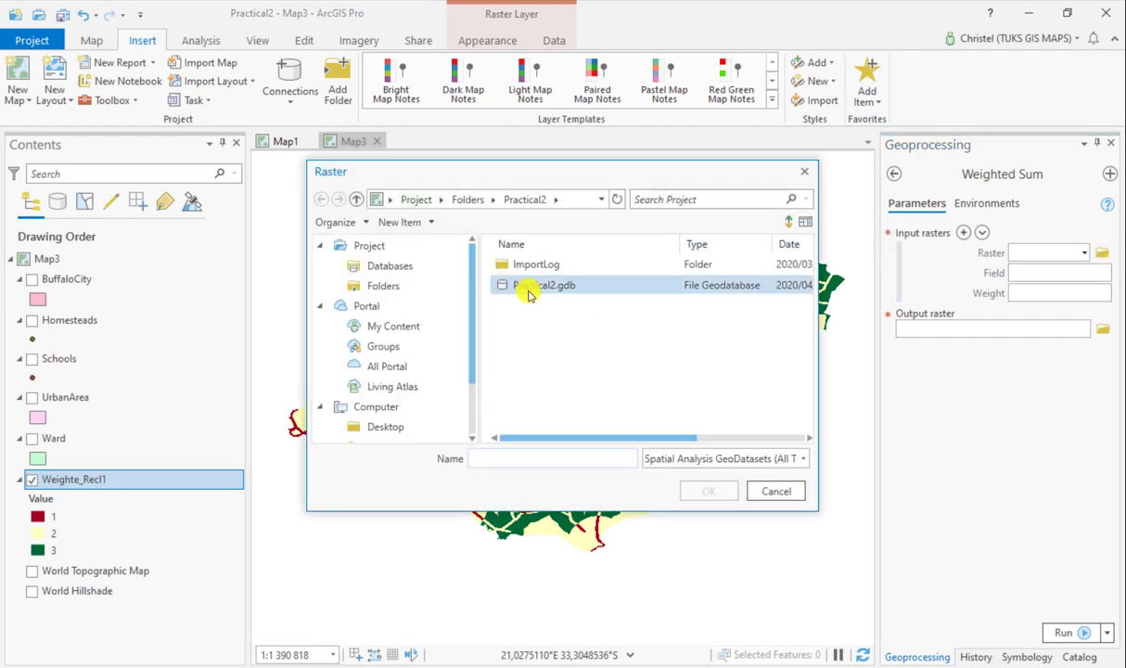
left_click(468, 200)
double_click(540, 302)
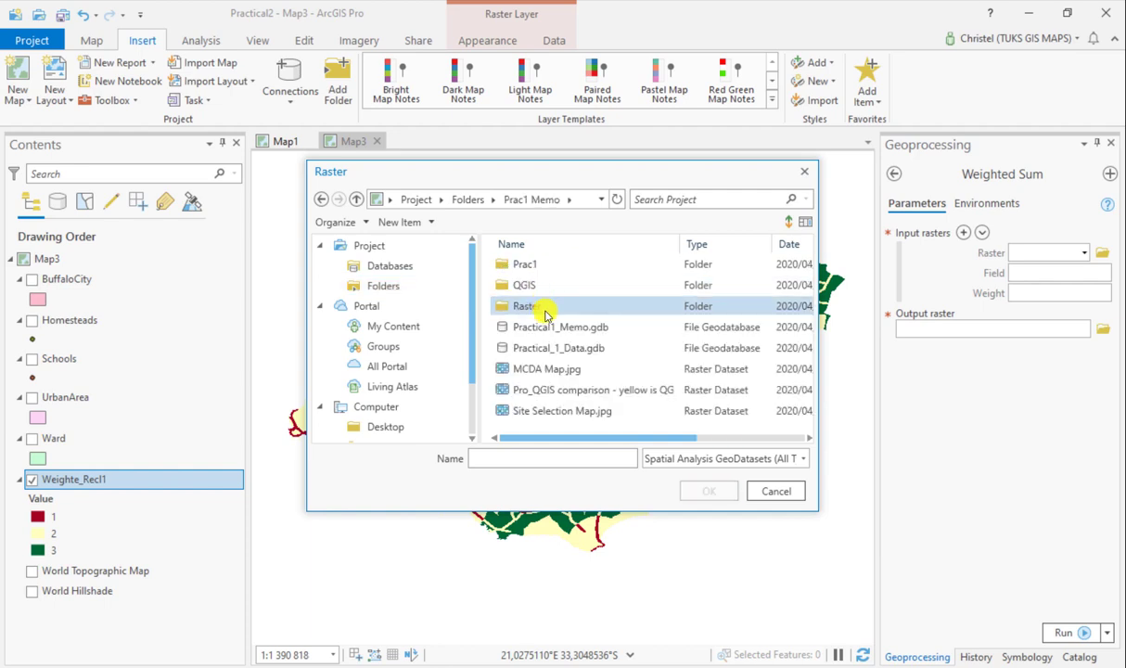
double_click(547, 329)
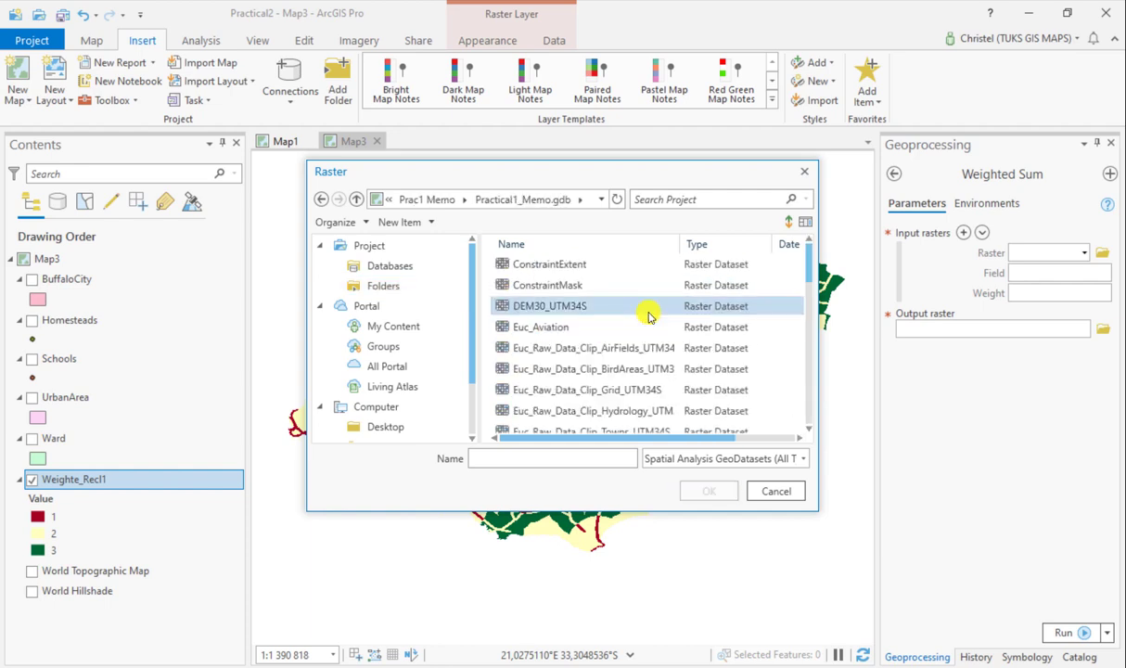
scroll(648, 309, "down", 5)
left_click(574, 347)
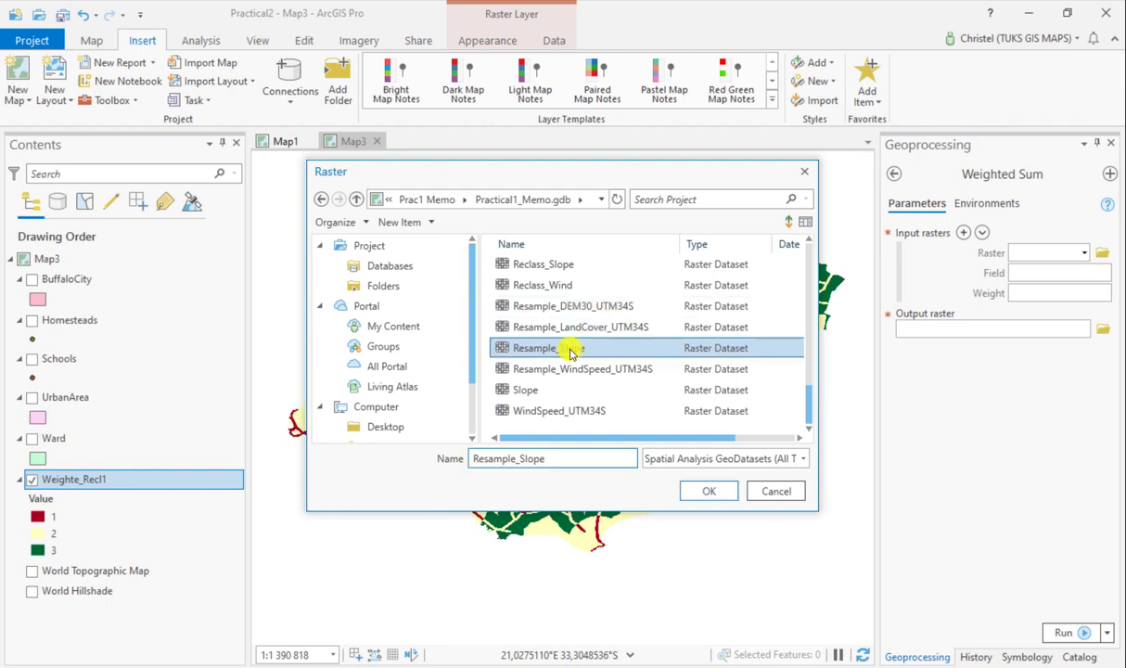
scroll(593, 366, "up", 2)
scroll(584, 357, "up", 1)
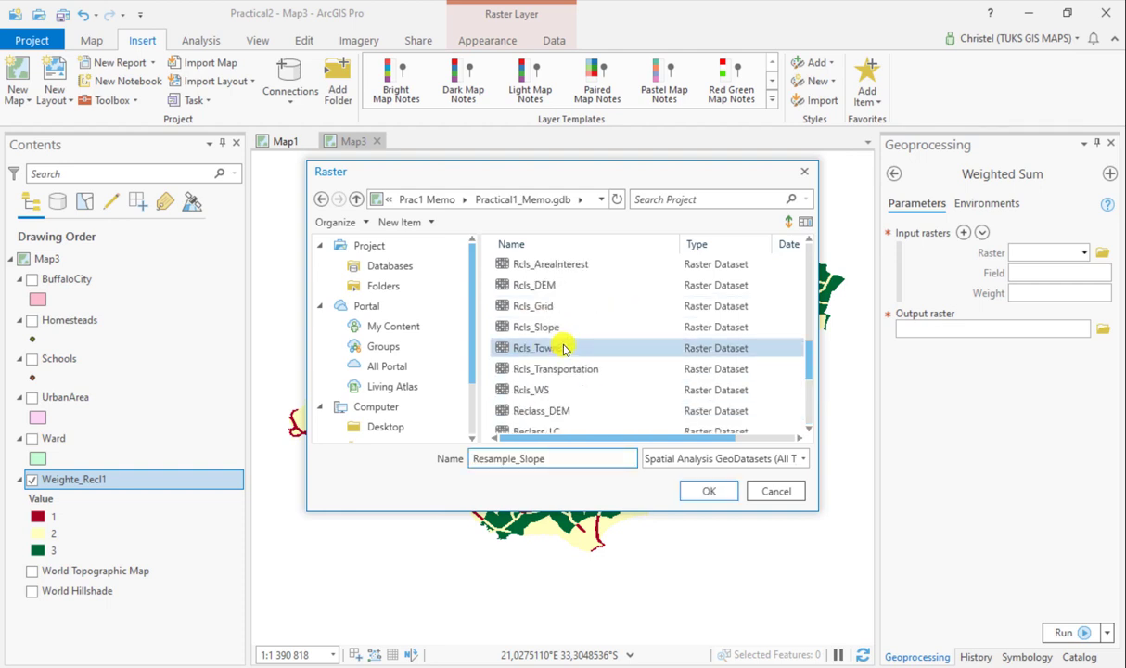
left_click(566, 326)
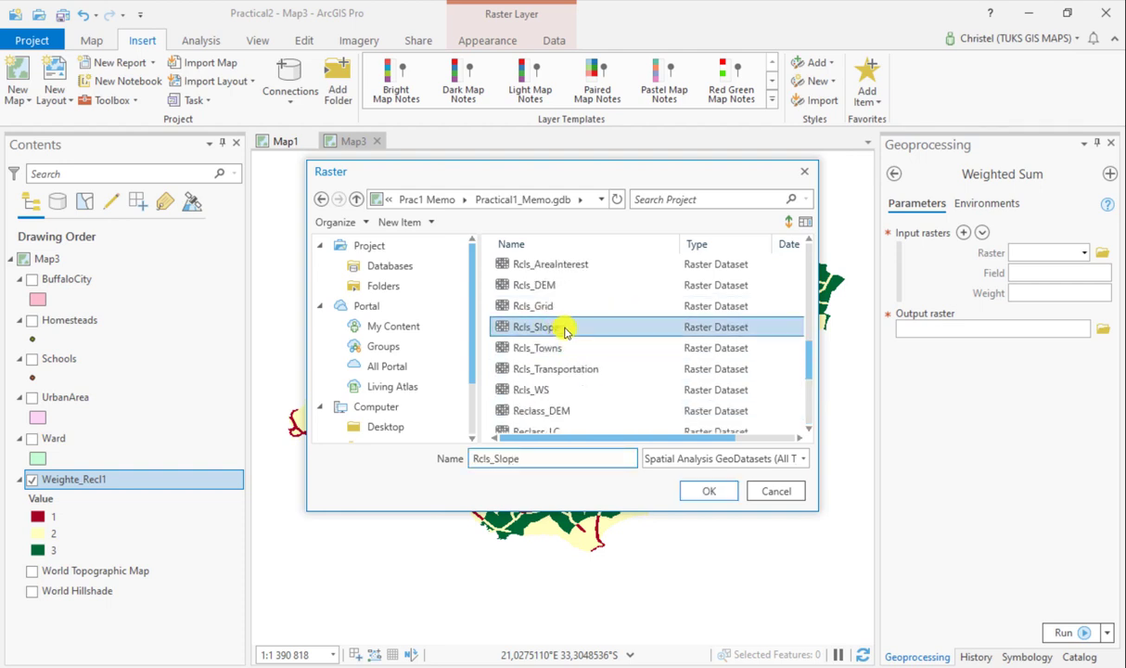
left_click(708, 490)
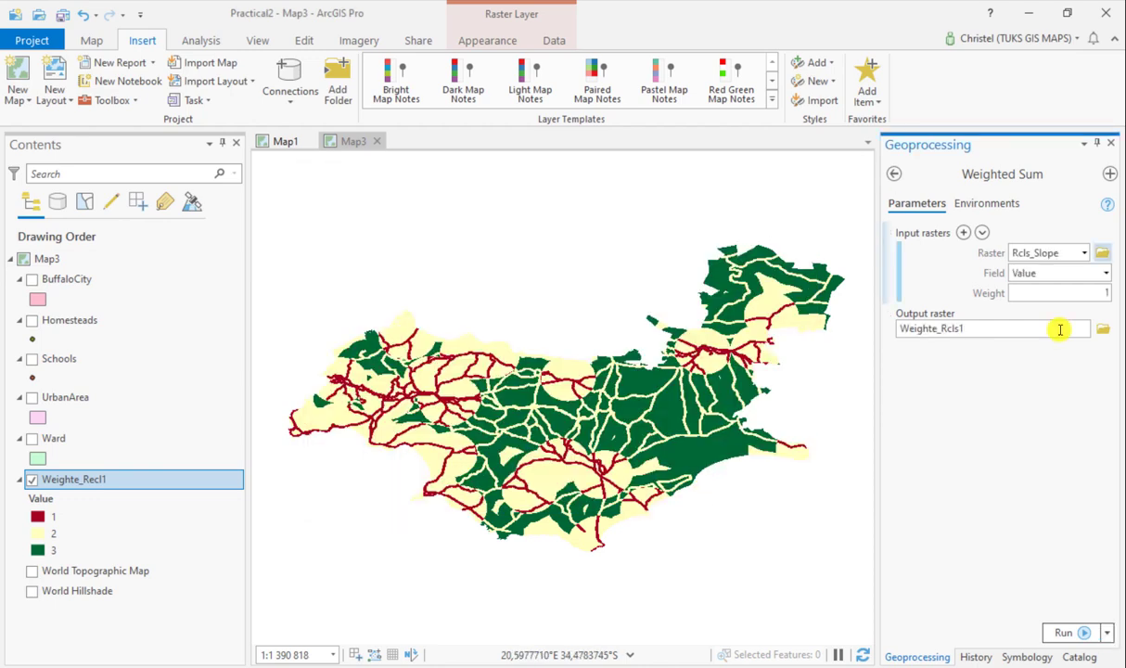
Add Rcls_Transportation, Rcls_Towns and Reclass_Slope as Weighted Sum inputs, each on Value with weight 1.
left_click(1101, 253)
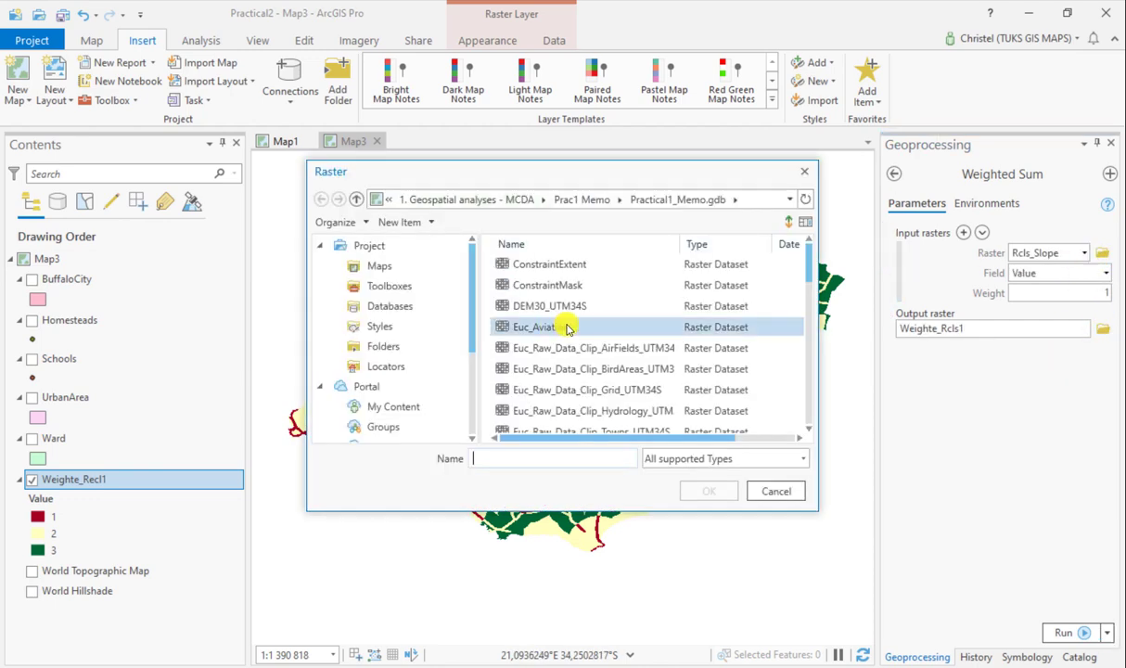
scroll(568, 329, "down", 6)
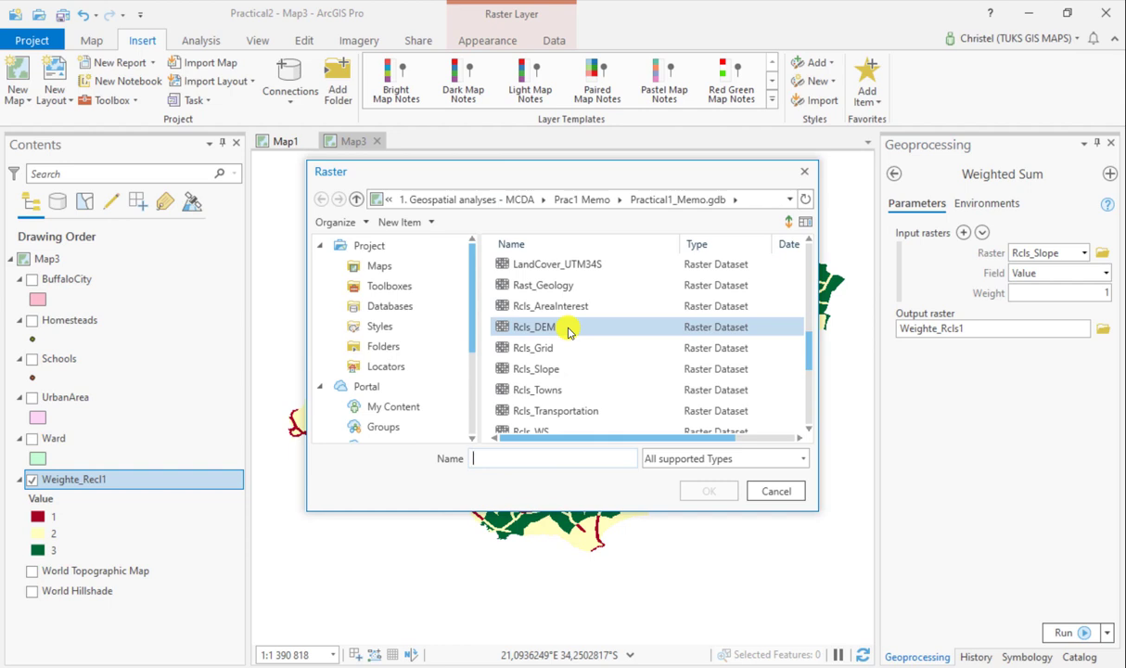
scroll(567, 331, "down", 3)
scroll(568, 331, "up", 2)
left_click(577, 348)
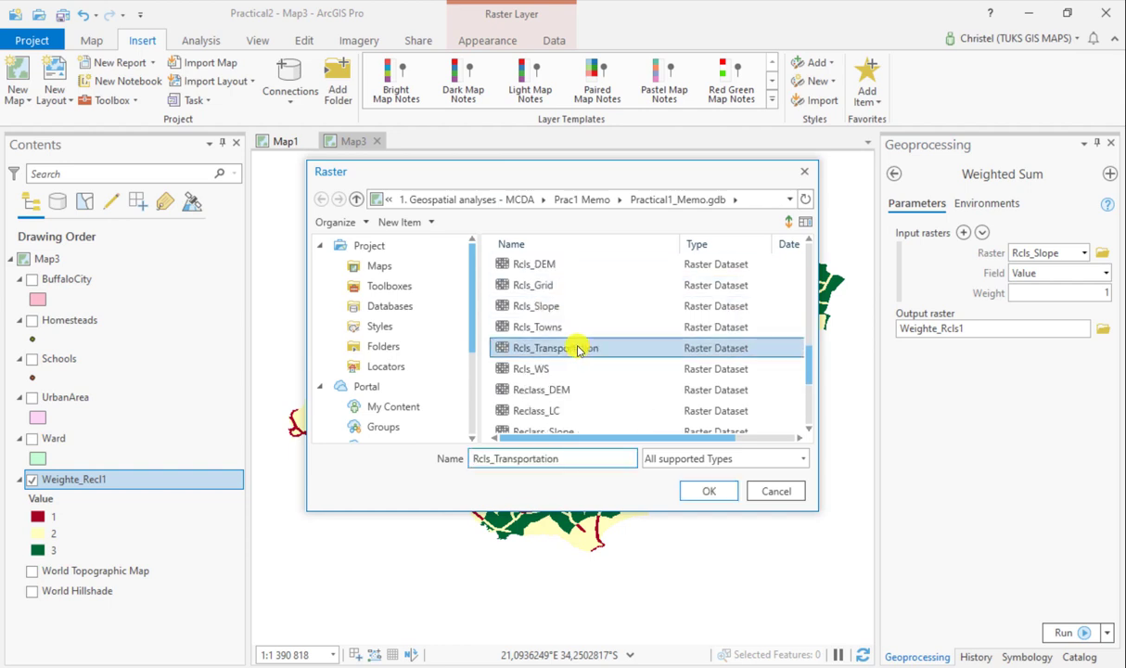
left_click(547, 329, "ctrl")
scroll(585, 380, "down", 1)
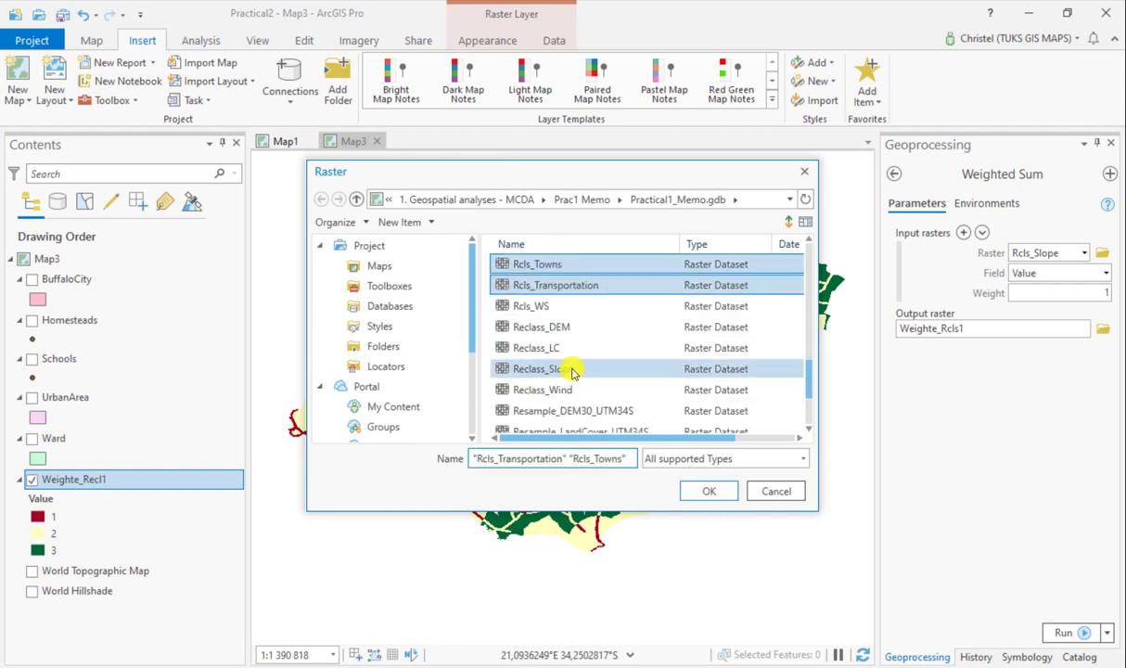
left_click(572, 369, "ctrl")
left_click(708, 490)
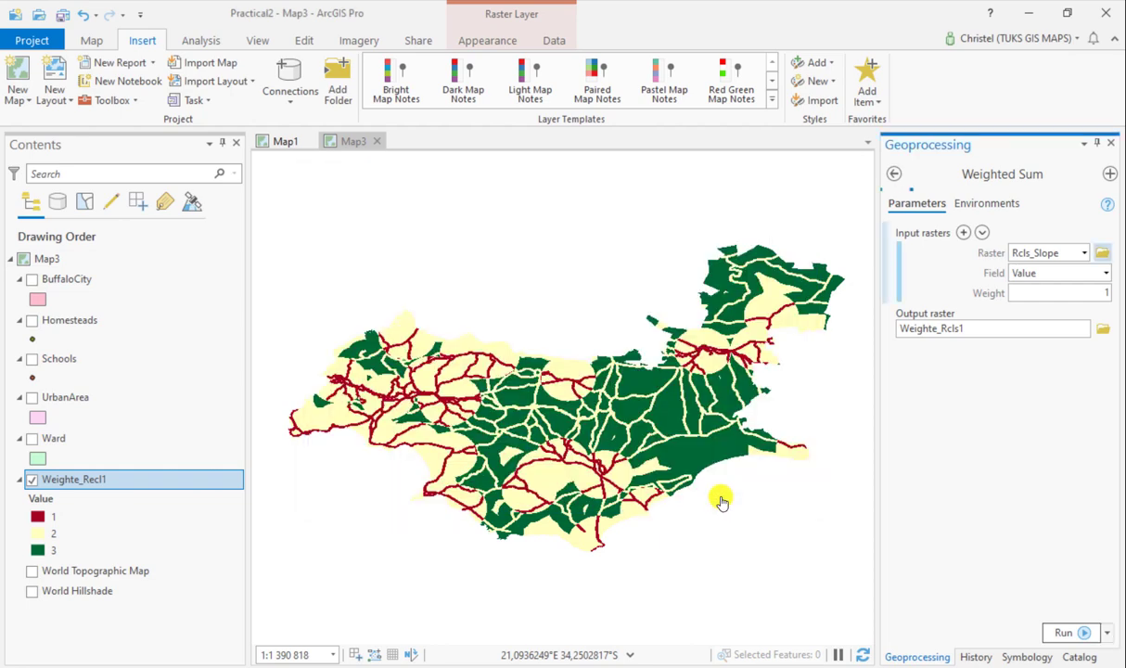
Keep Rcls_Transportation on the Value field and enter 0.25 as its weight.
left_click(1104, 274)
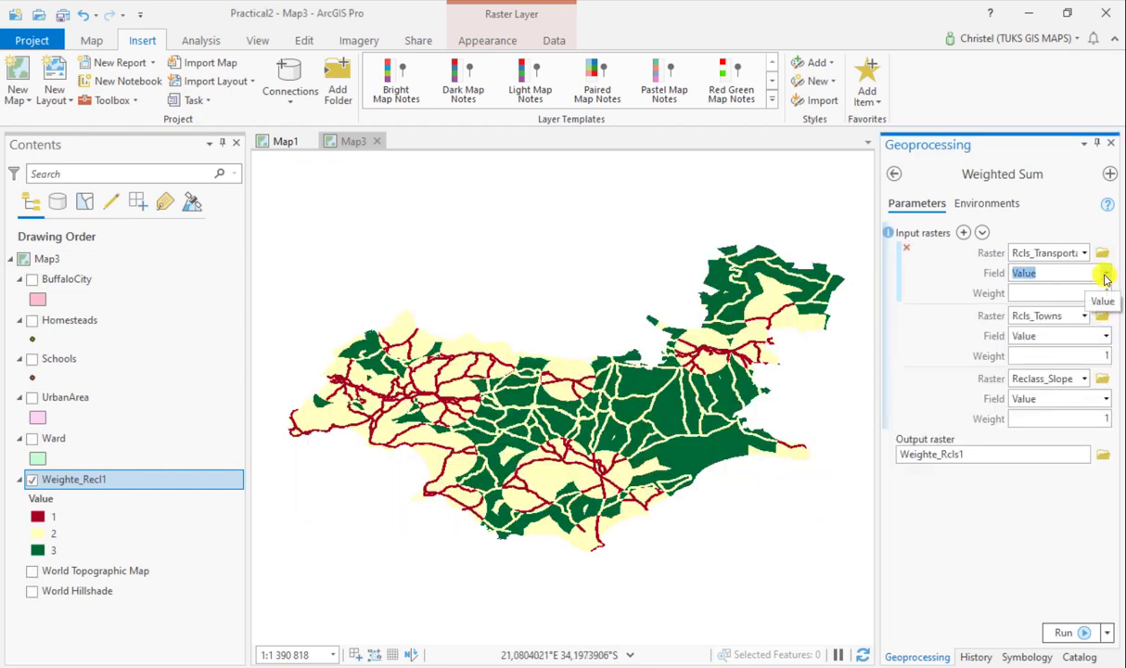
left_click(1105, 274)
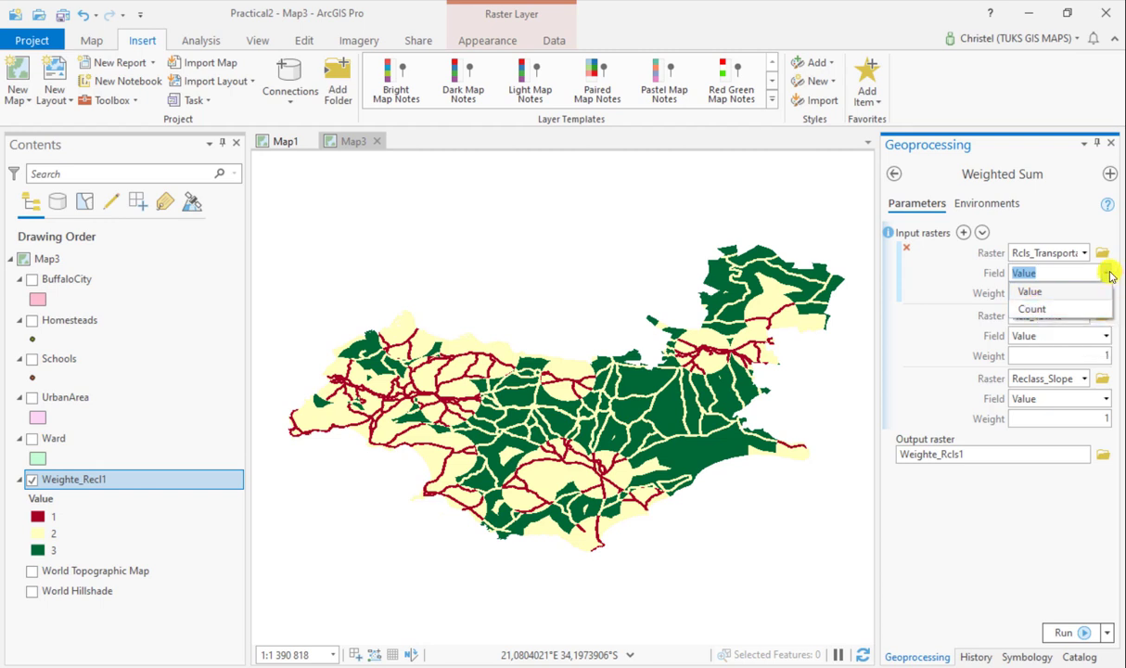
left_click(963, 292)
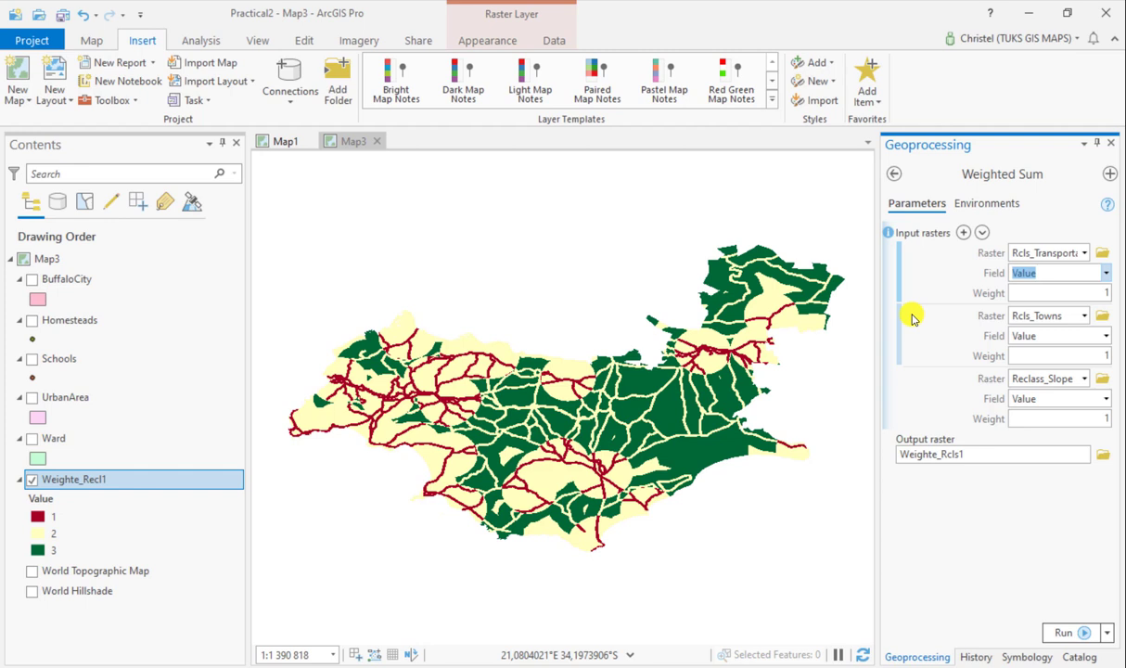
left_click(1098, 292)
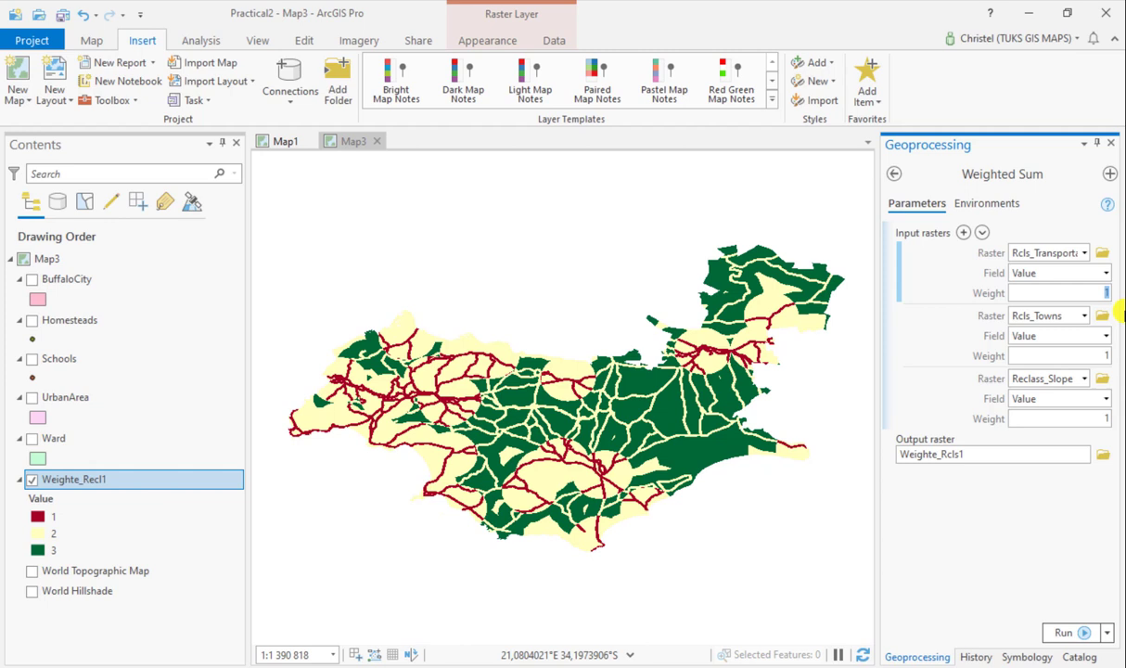
type("0.25")
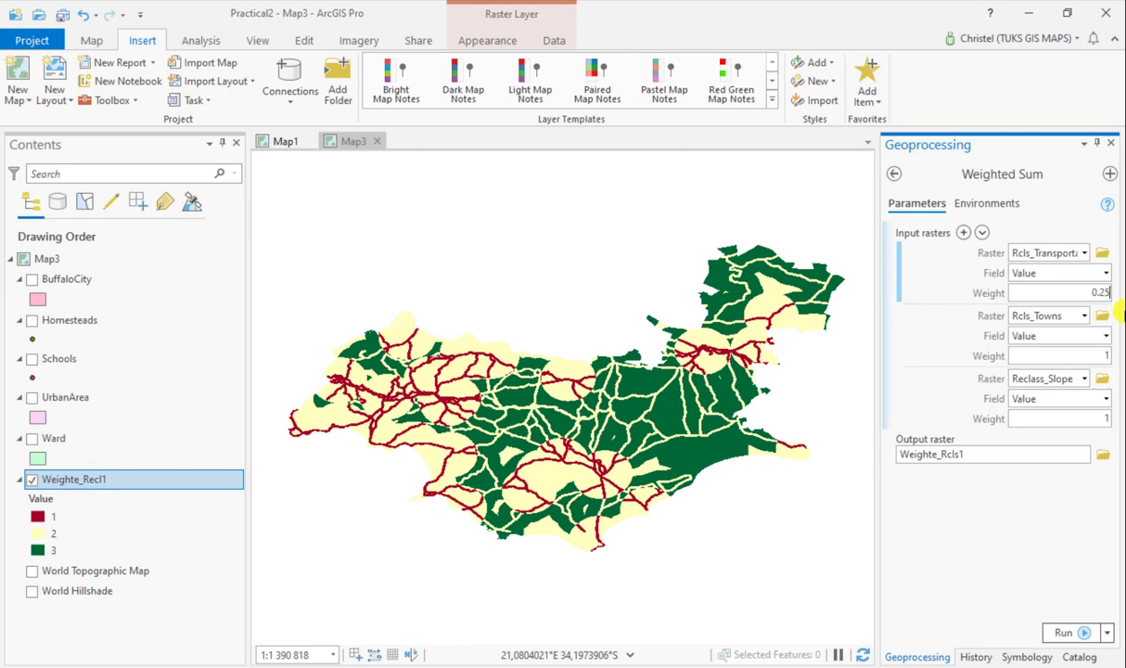
Set Rcls_Towns weight to 0,45, re-enter transportation as 0,25, and Reclass_Slope as 0,3.
left_click(1099, 355)
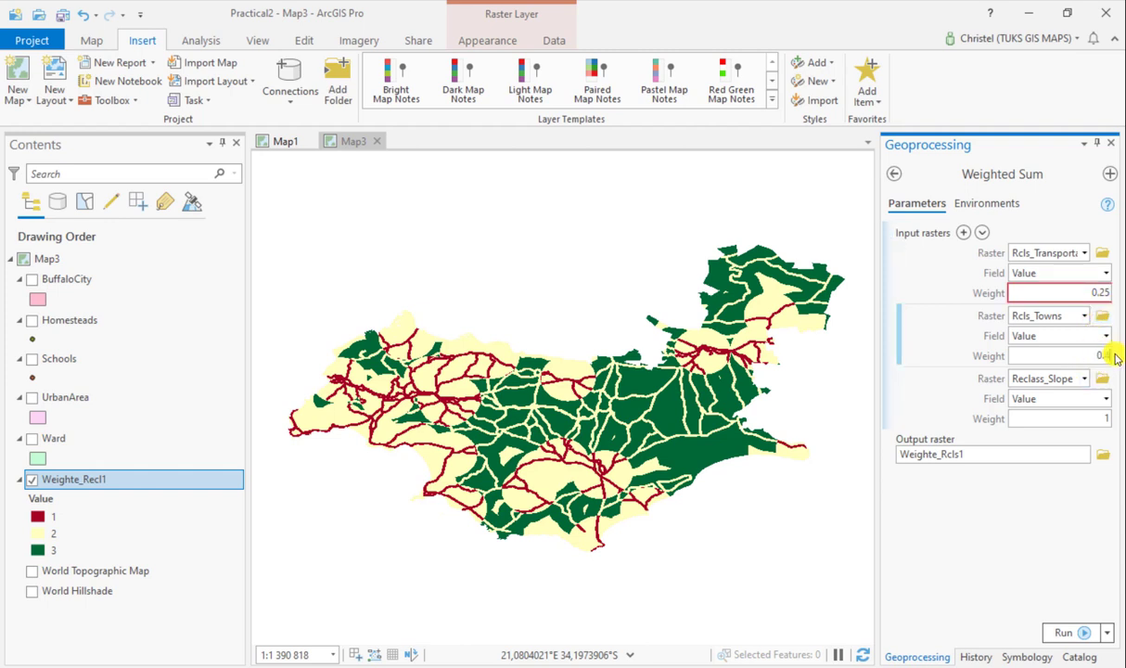
key("BackSpace")
key("BackSpace")
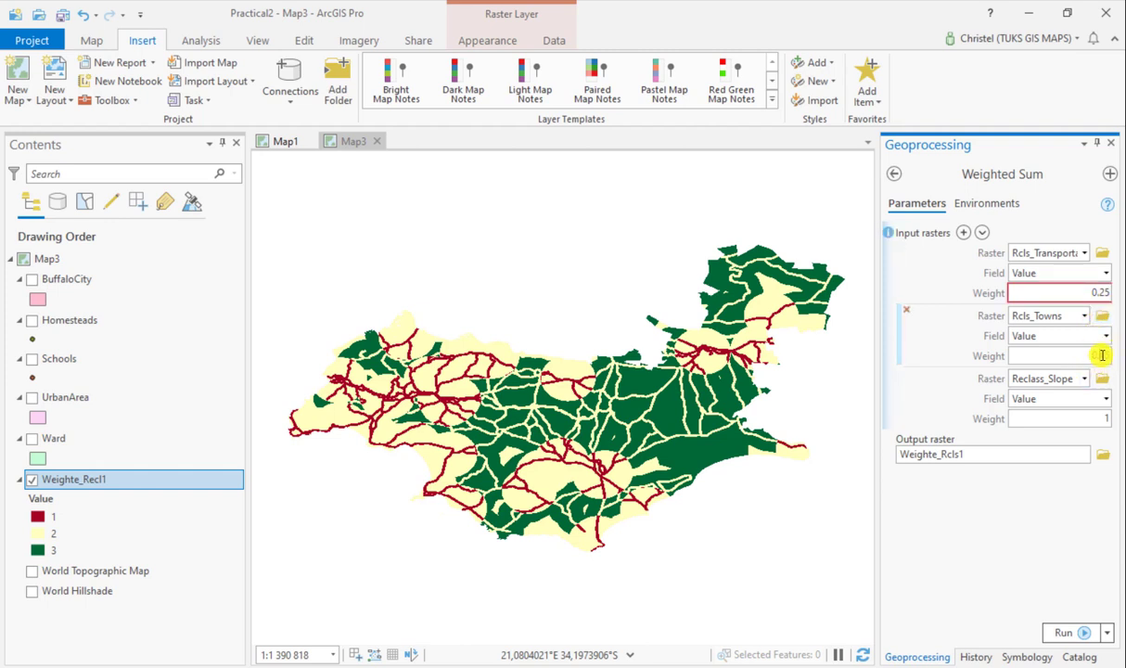
type("0.45")
left_click(1088, 289)
key("BackSpace")
key("BackSpace")
key("BackSpace")
key("BackSpace")
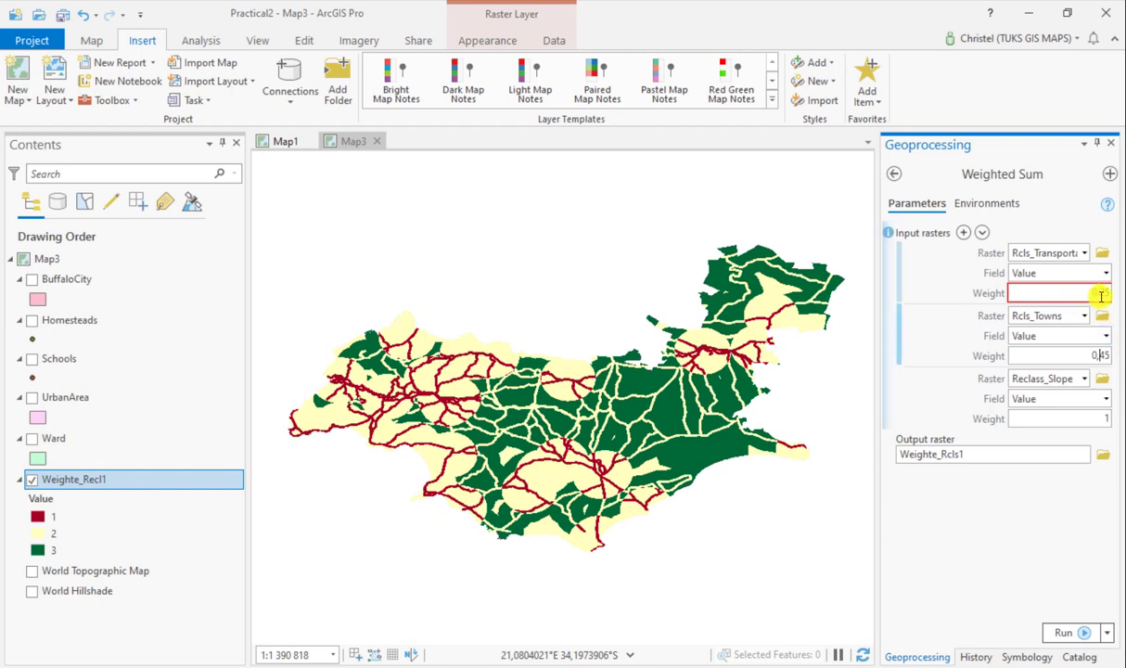
type("1")
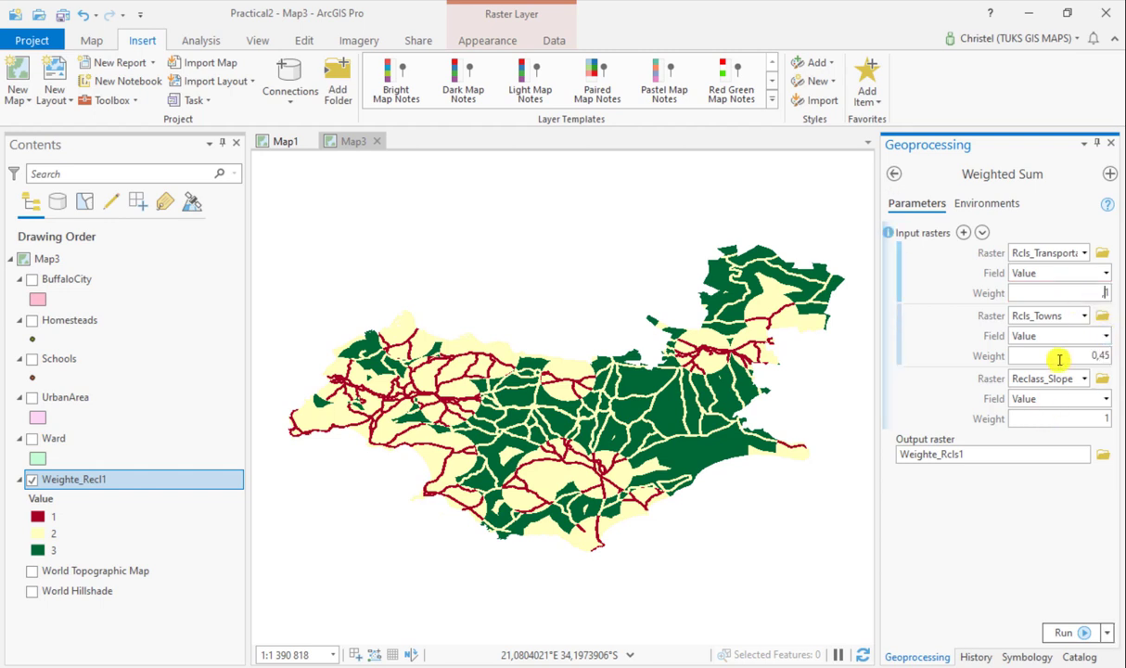
key("BackSpace")
type("25")
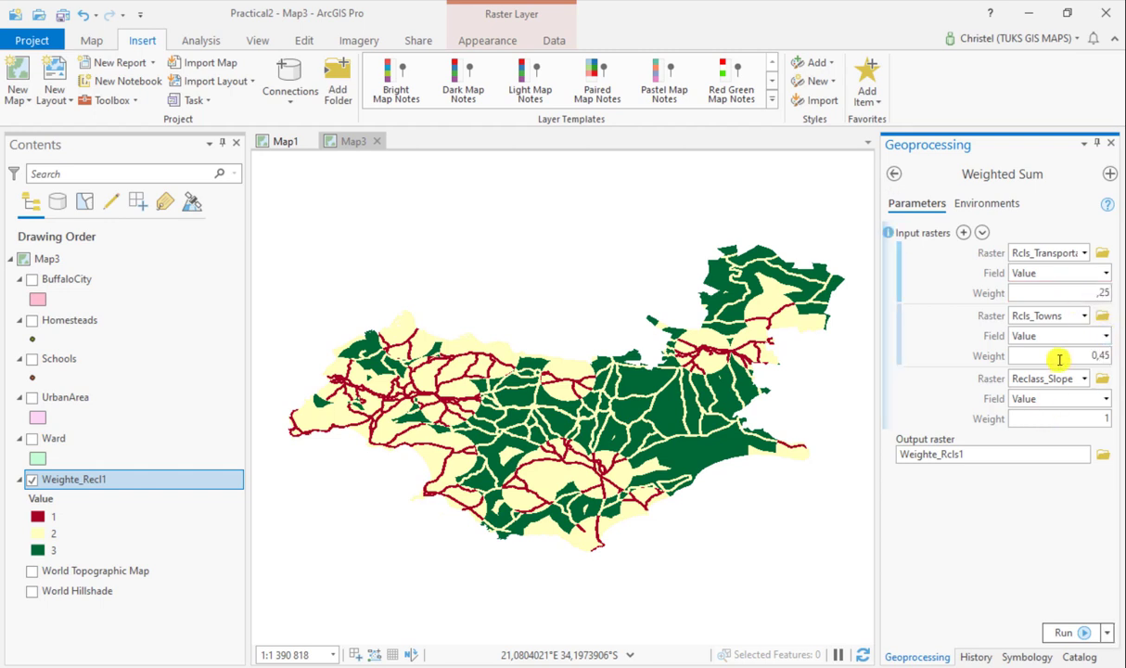
left_click(1084, 416)
key("BackSpace")
type("0,3")
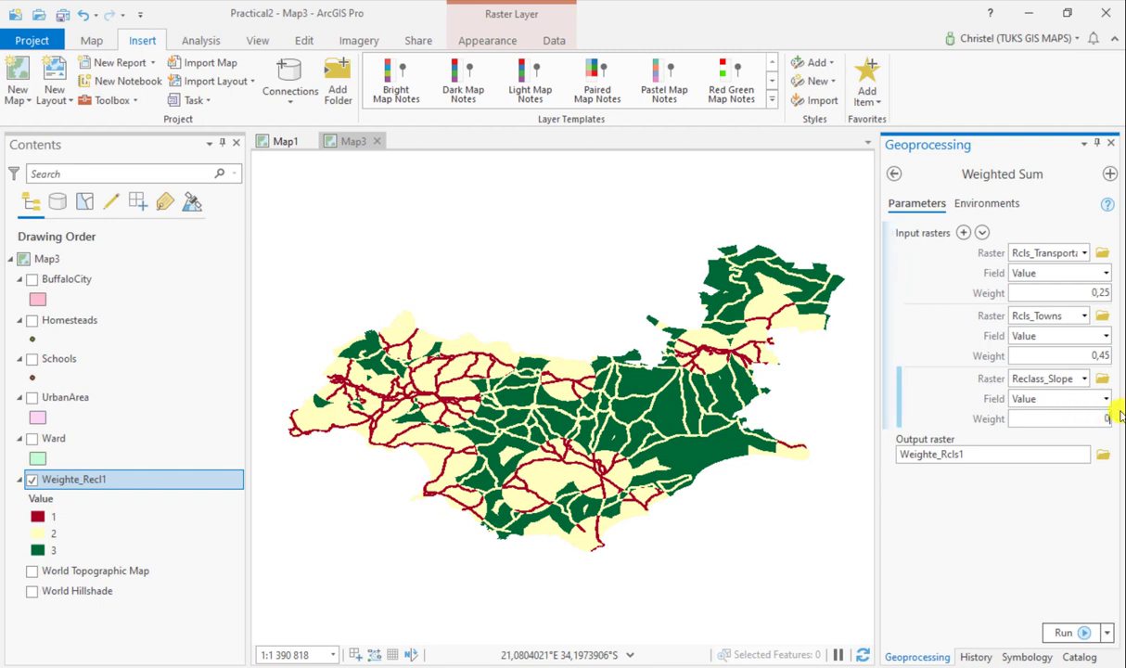
left_click(1017, 510)
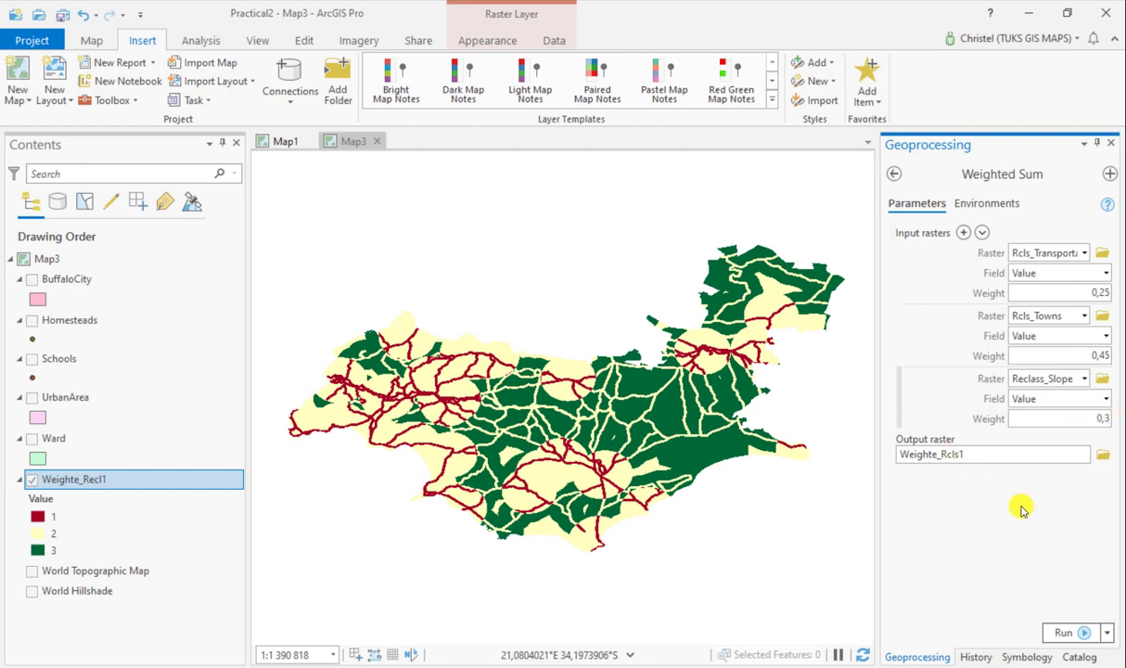
Run Weighted Sum, adding the continuous 0–3,1 raster Weighte_Rcls1 to Map3.
left_click(1066, 632)
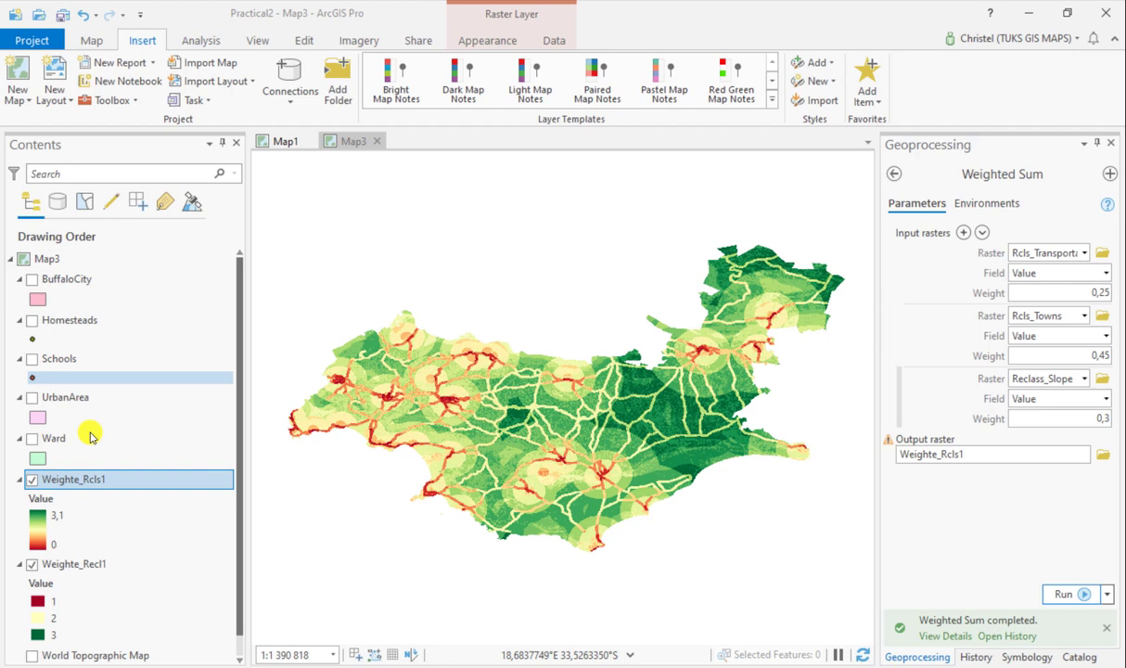
left_click_drag(239, 515, 241, 548)
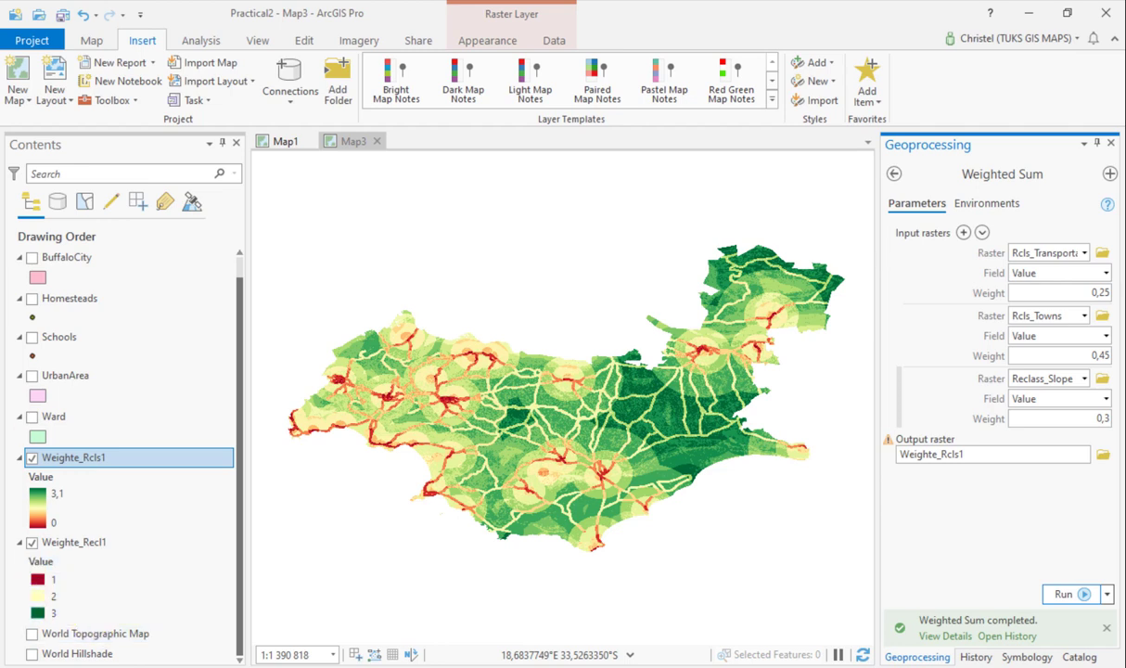
Open Raster Calculator and add Rcls_Towns, Rcls_Transportation and Reclass_Slope from Practical1_Memo.gdb.
type("raster cal")
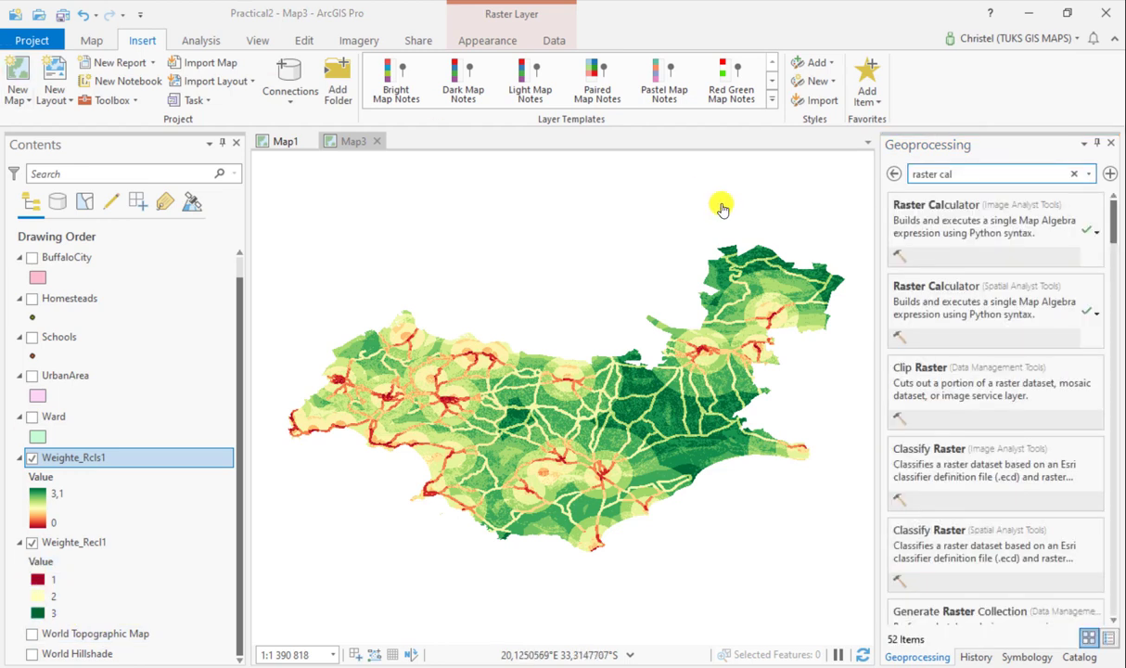
left_click(947, 226)
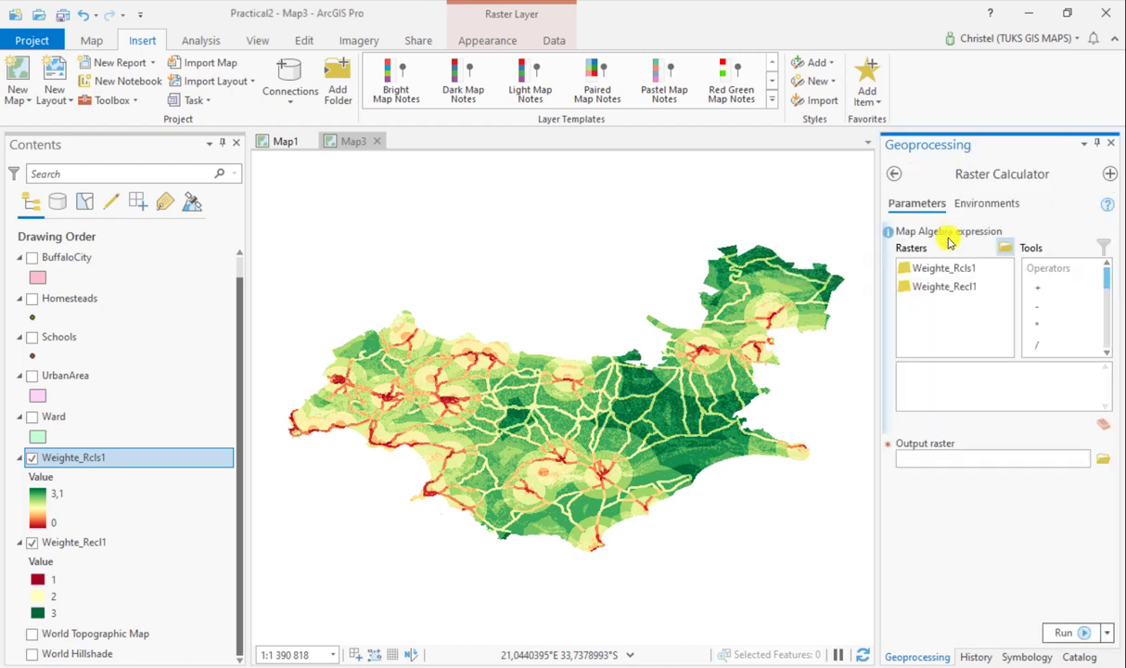
left_click(1004, 247)
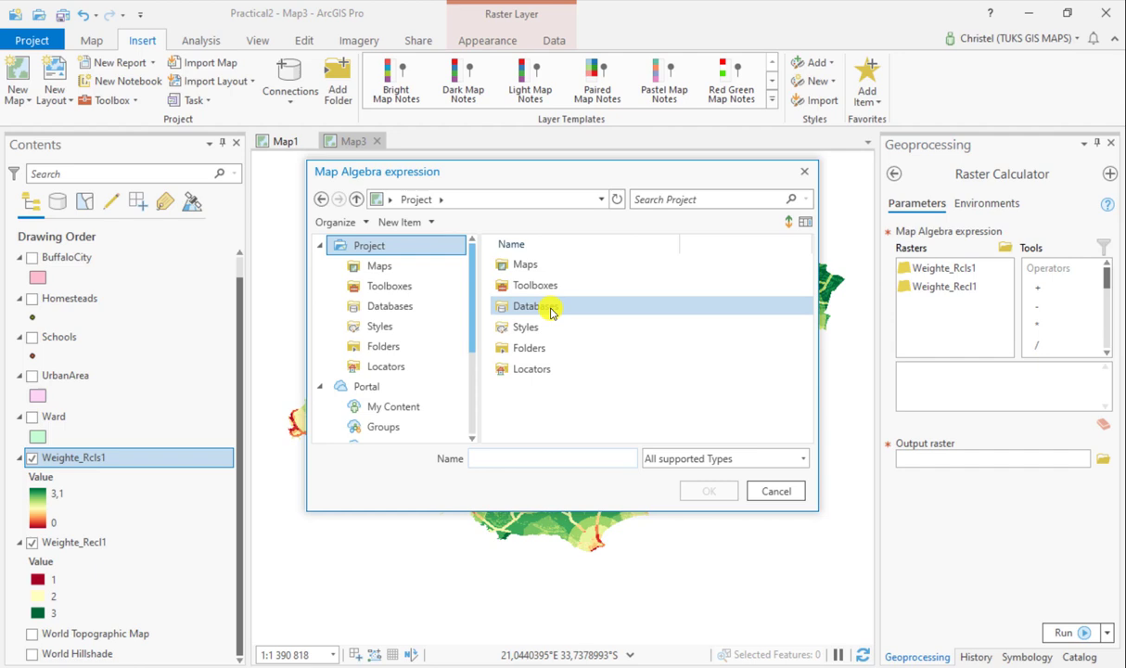
double_click(530, 347)
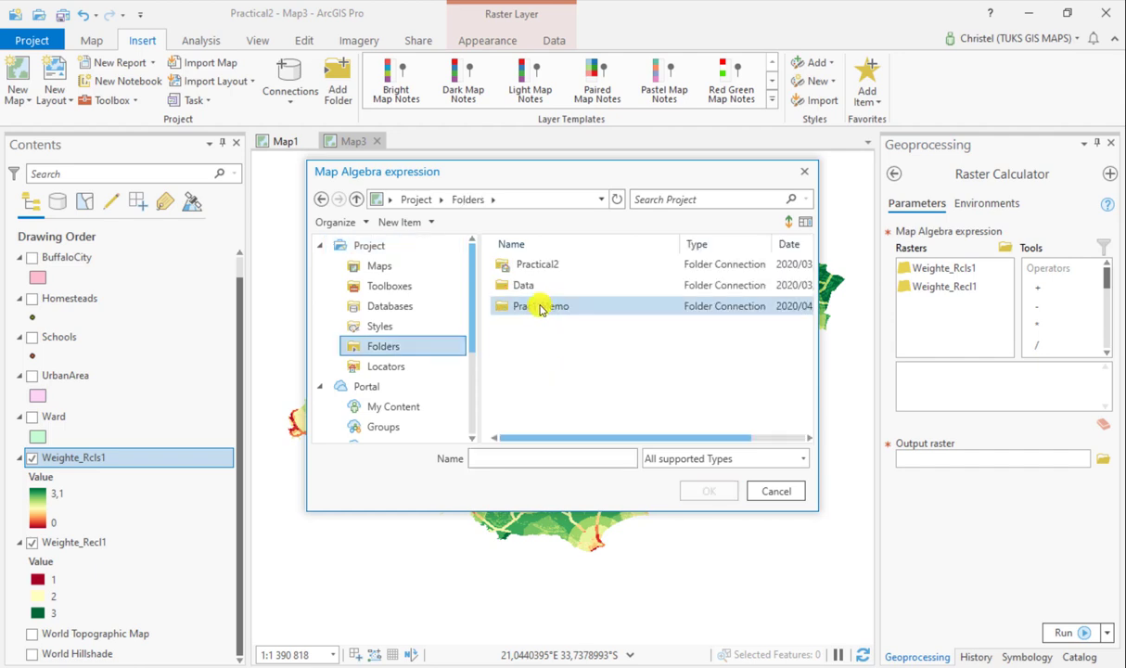
double_click(540, 307)
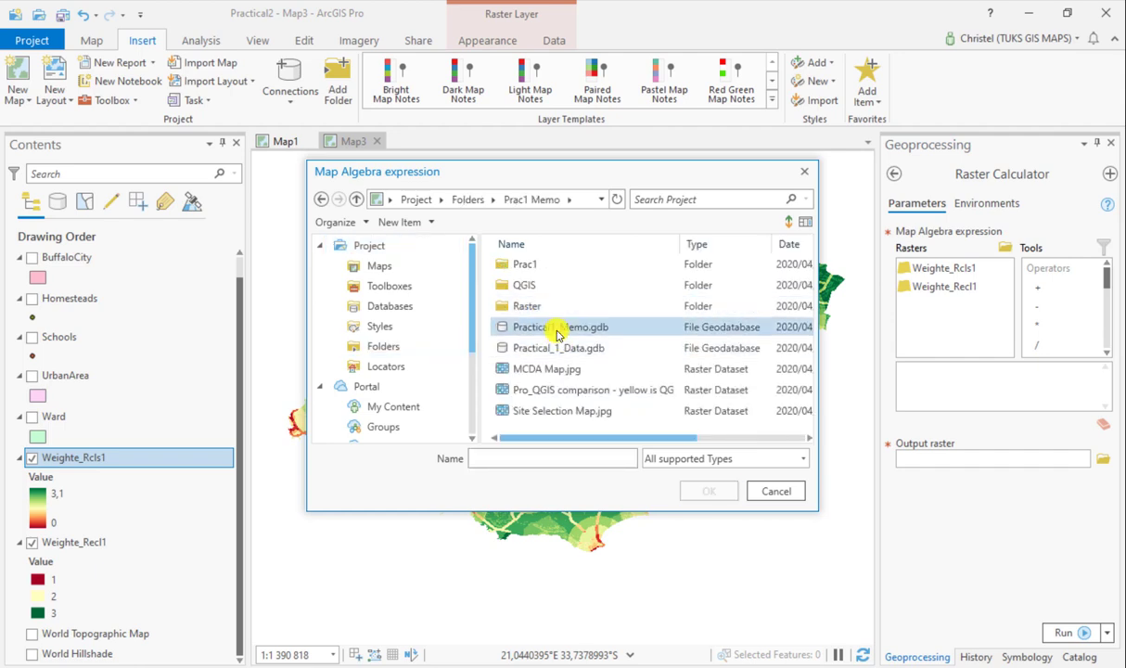
double_click(558, 329)
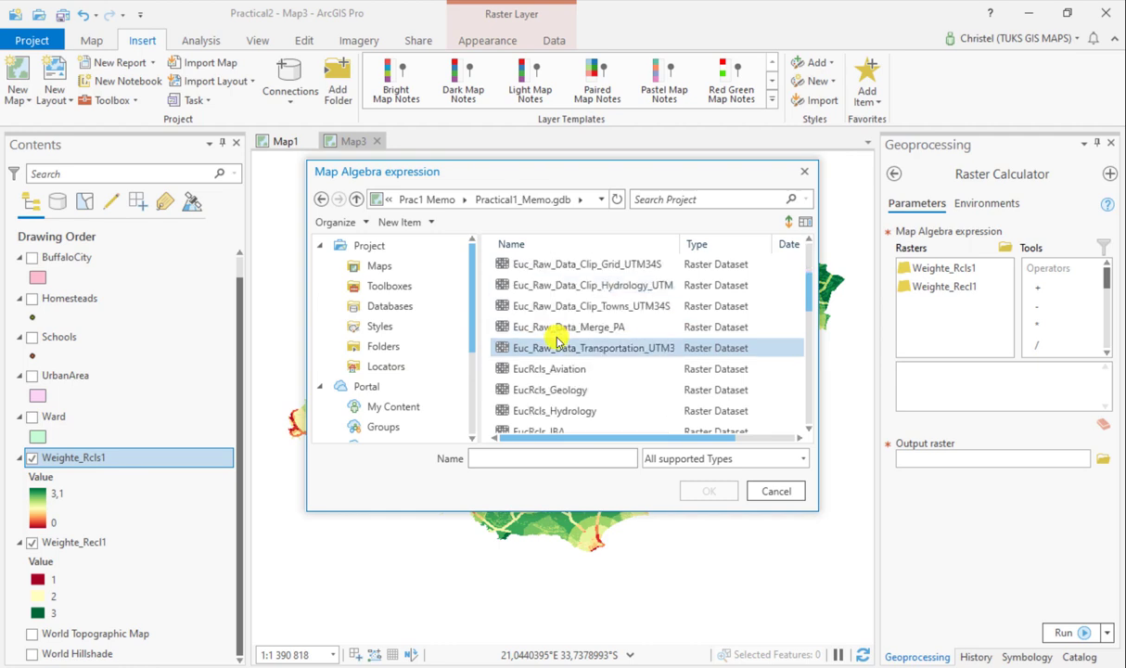
scroll(557, 341, "down", 6)
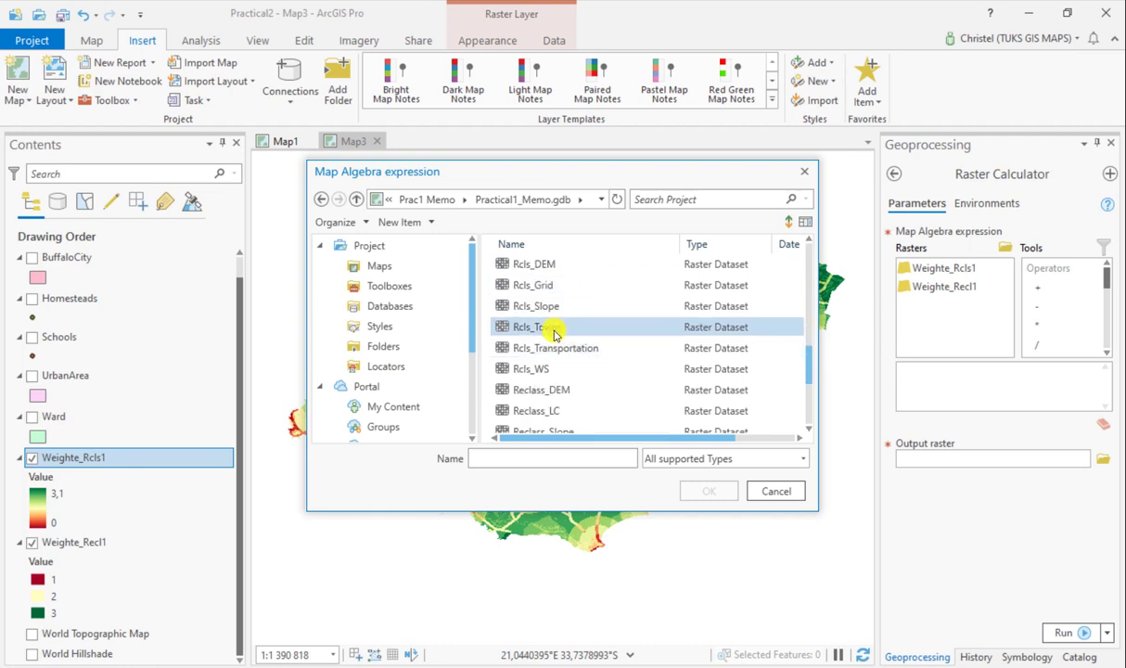
left_click(554, 328)
left_click(557, 346, "ctrl")
scroll(598, 394, "down", 1)
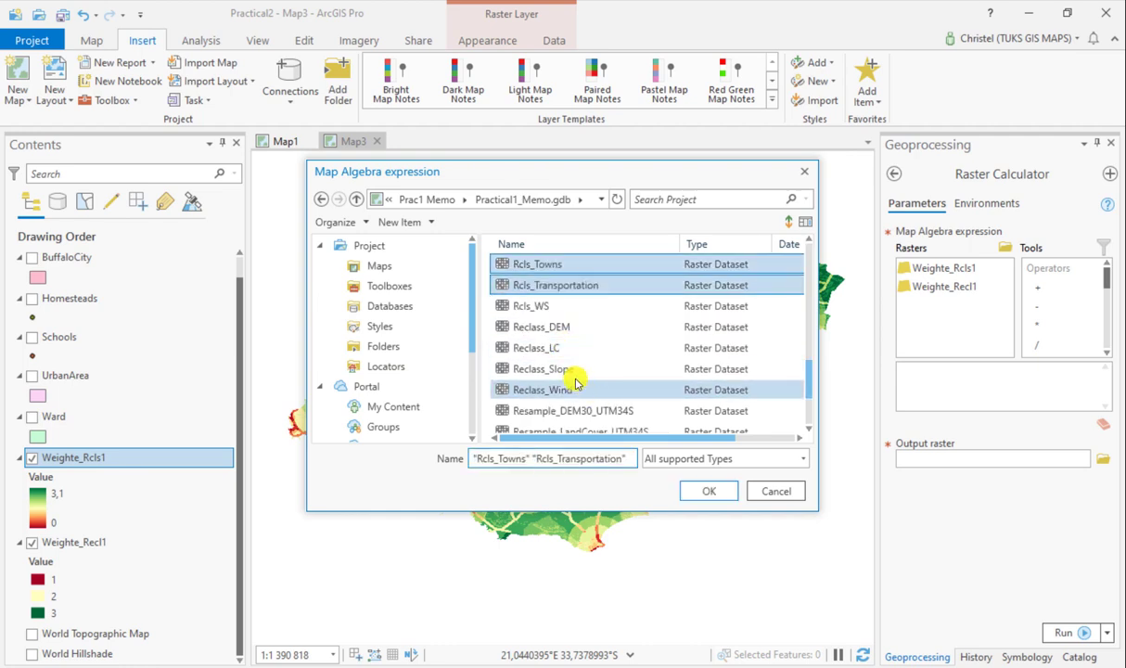
left_click(567, 369, "ctrl")
left_click(709, 491)
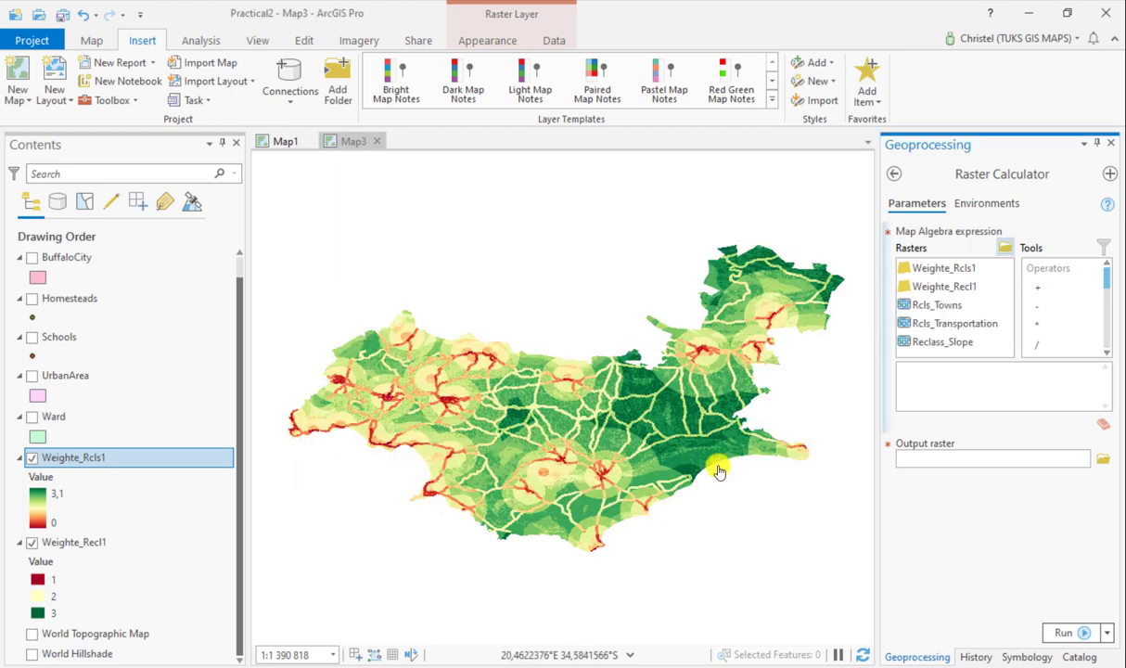
Build 0.45*Rcls_Towns + 0.25*Rcls_Transportation + 0.30*Reclass_Slope and run it as rcls_towns_r.
double_click(947, 310)
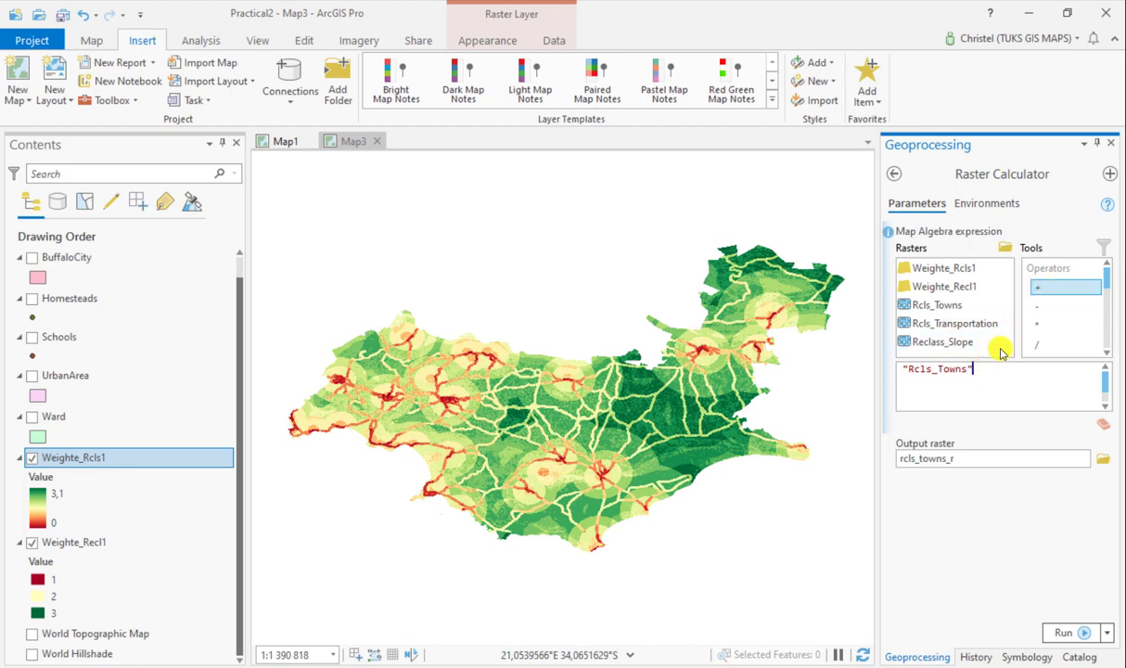
double_click(983, 323)
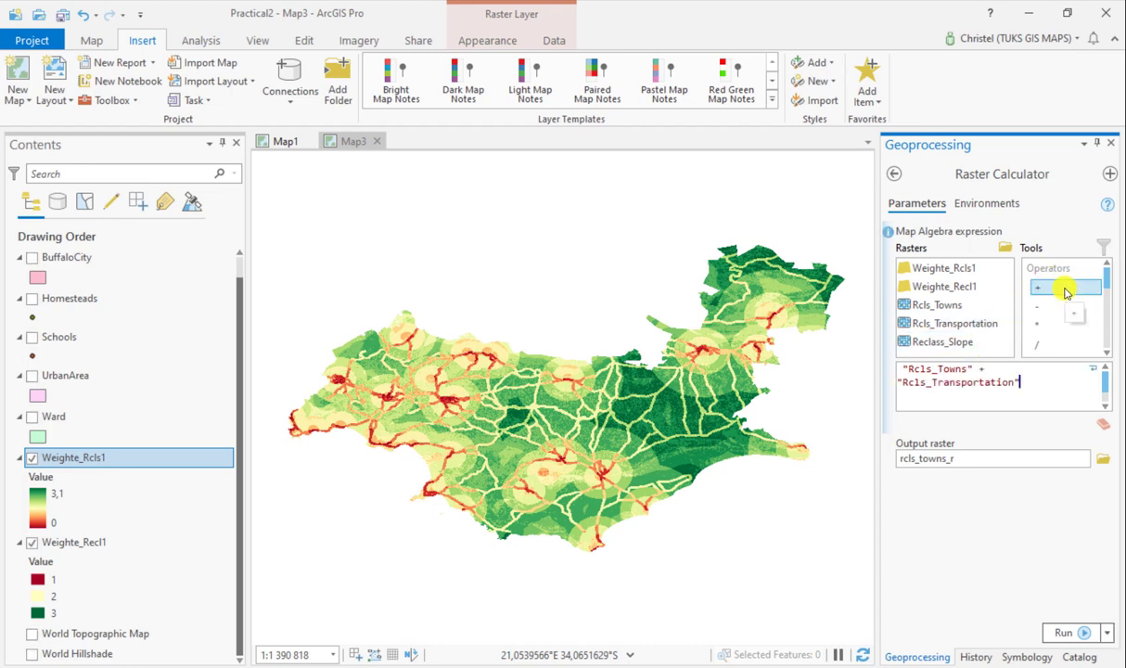
double_click(1064, 289)
double_click(980, 343)
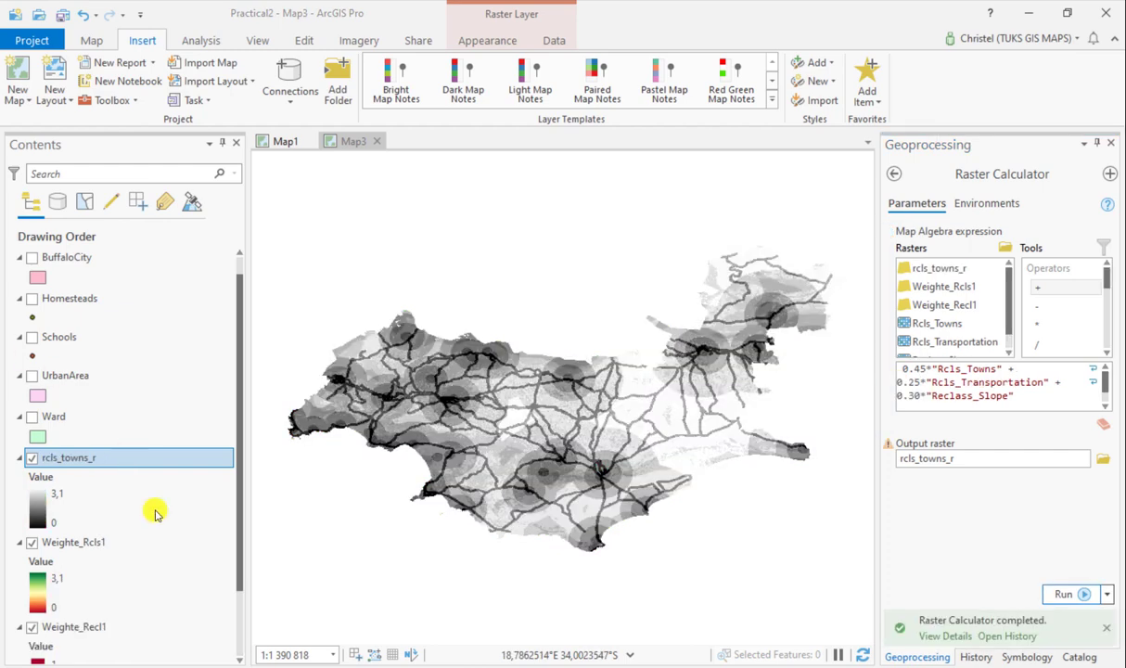
Hide rcls_towns_r and Weighte_Rcls1 so only Weighte_Recl1's classes 1–3 display.
scroll(125, 535, "down", 1)
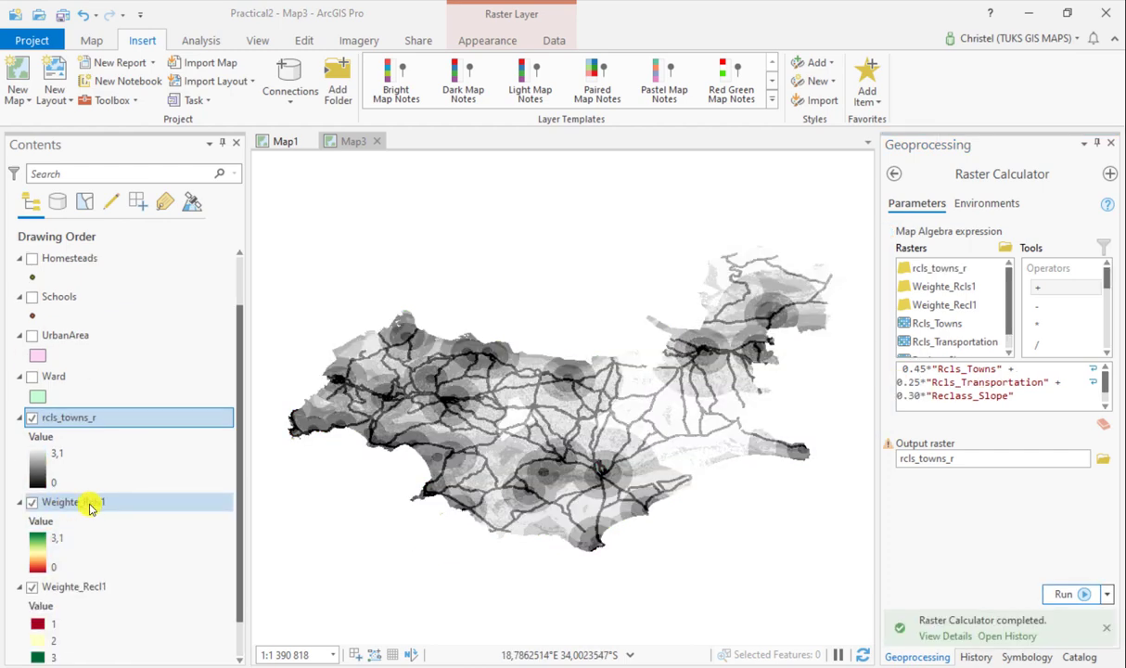
scroll(522, 419, "up", 3)
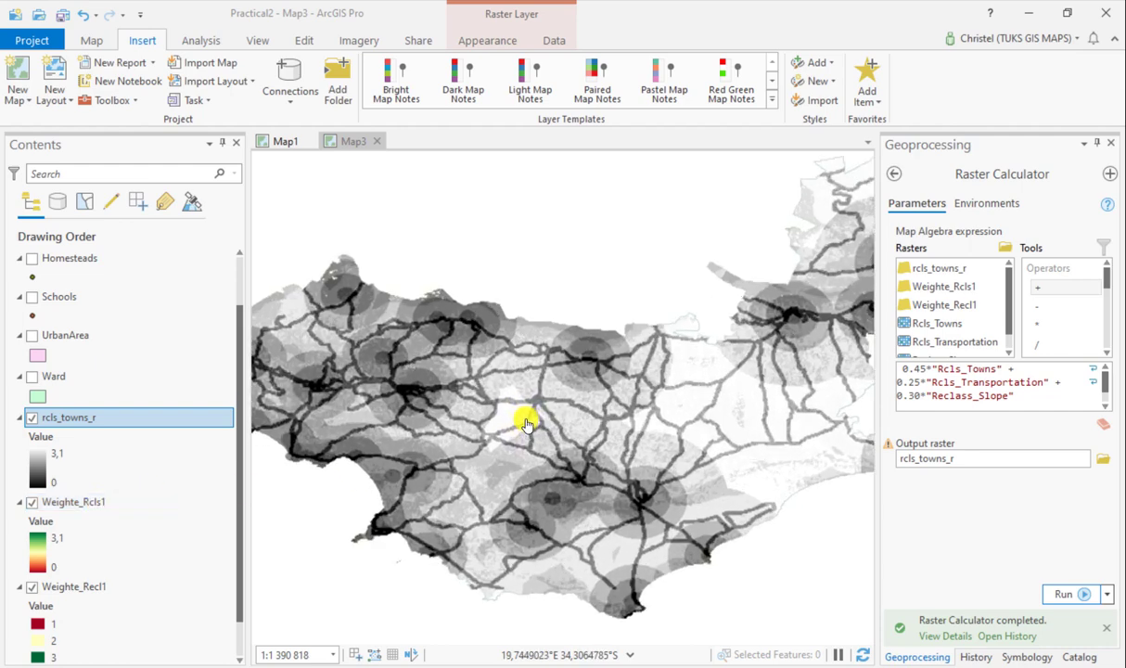
scroll(525, 424, "down", 3)
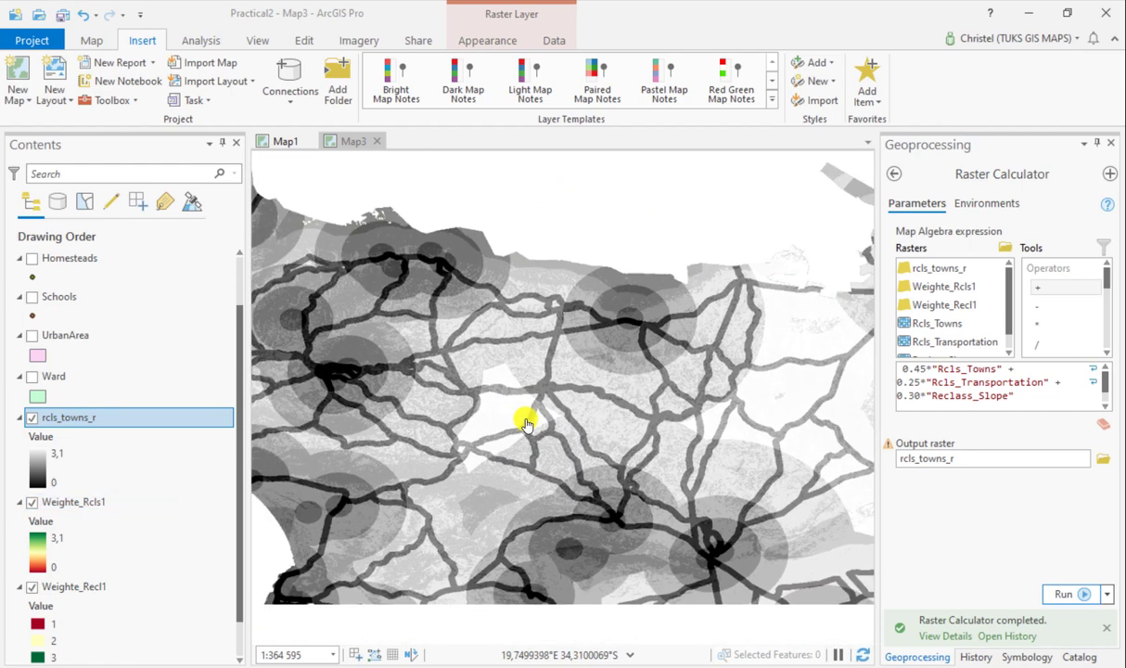
scroll(157, 496, "down", 2)
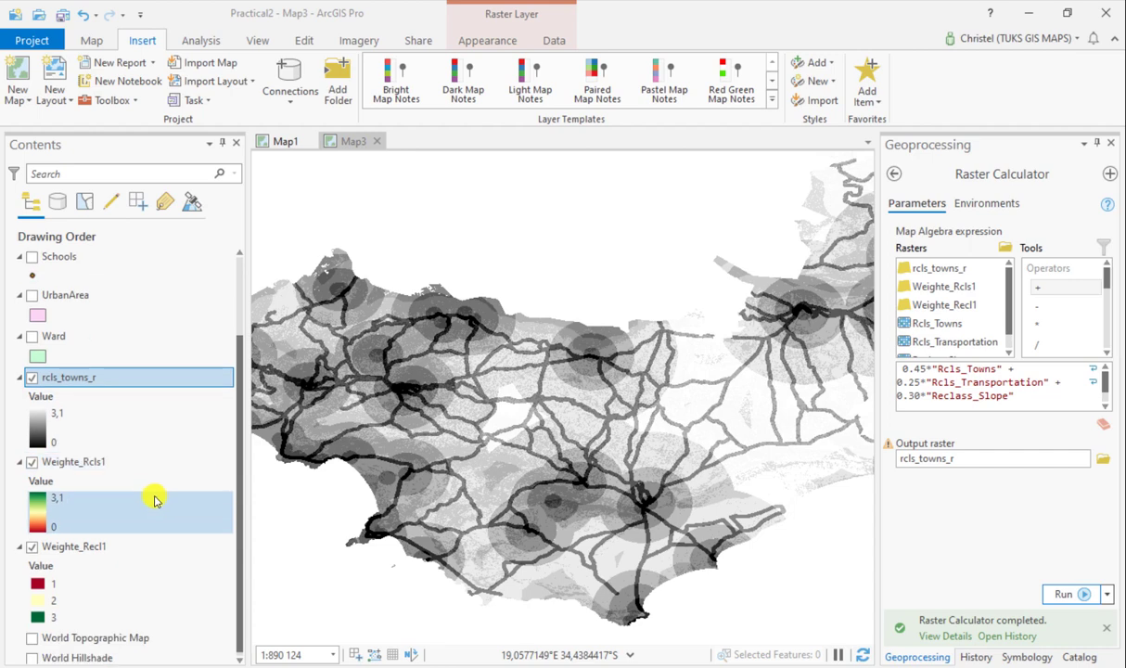
scroll(26, 375, "up", 5)
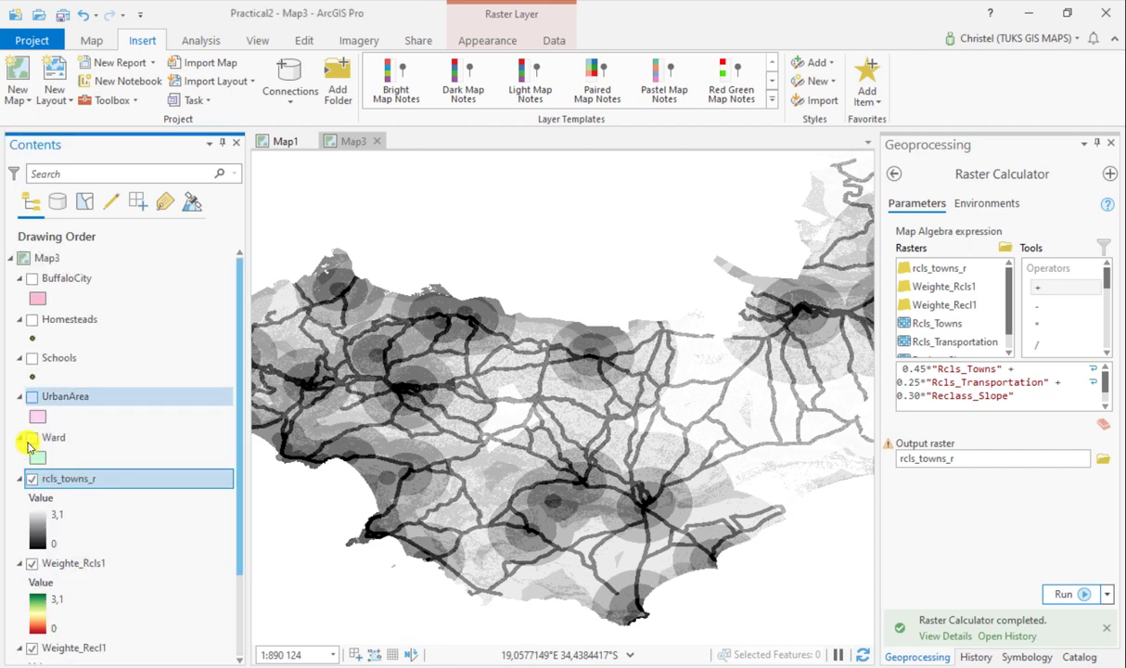
left_click(32, 477)
left_click(31, 564)
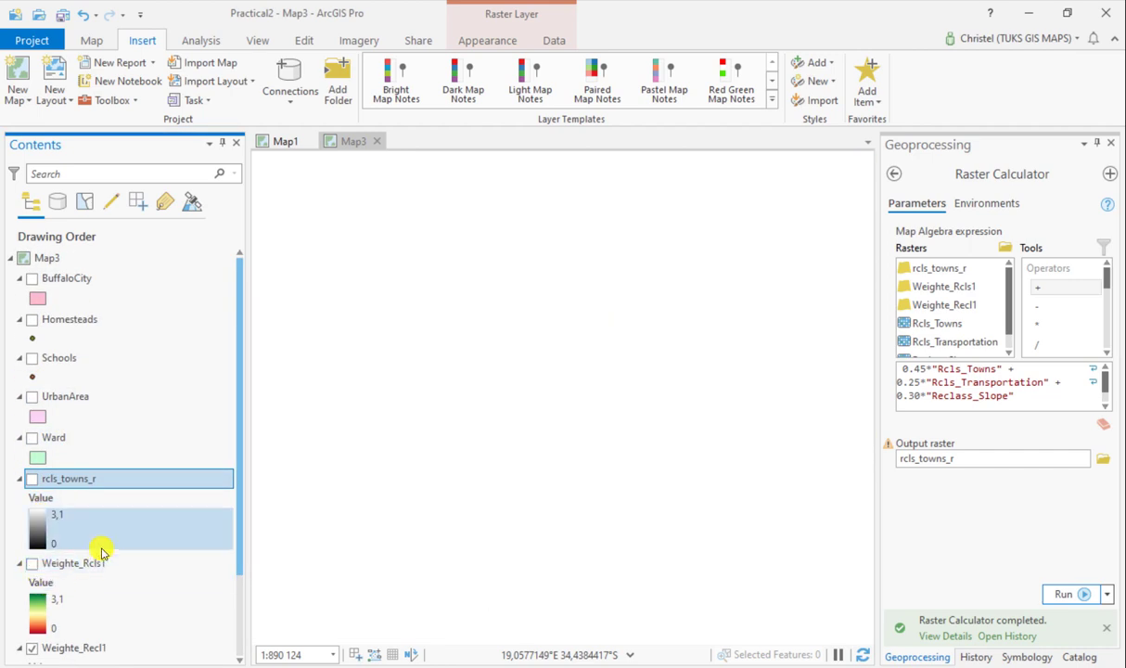
scroll(100, 545, "down", 5)
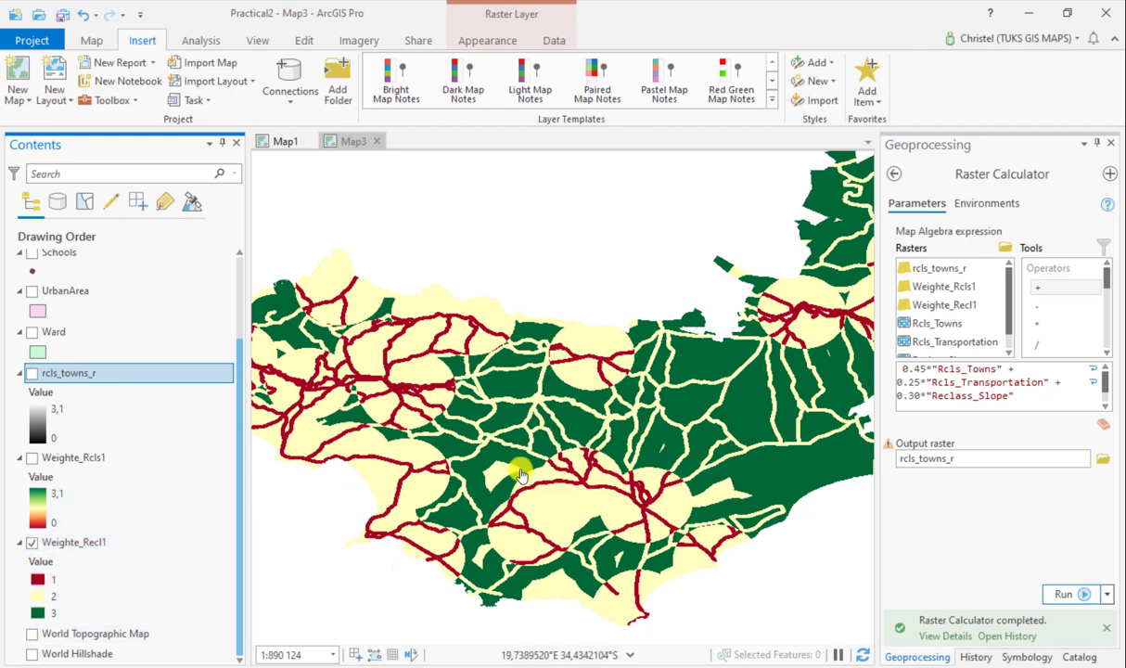